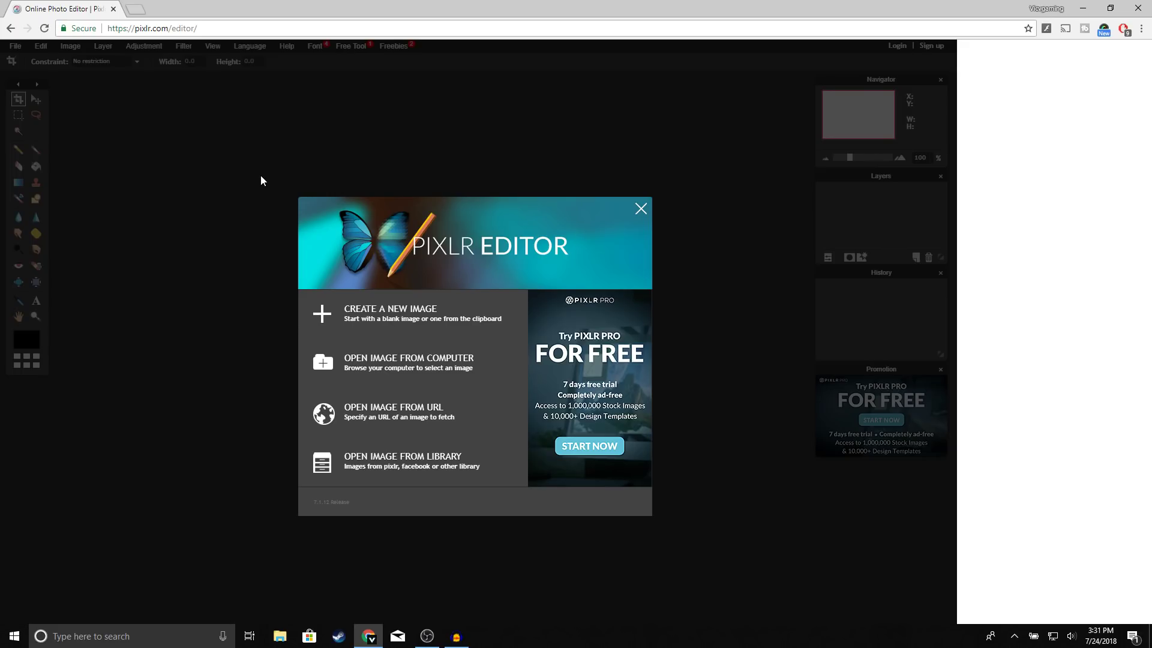
- Create a blank transparent 2560 x 1440 canvas
left_click(345, 306)
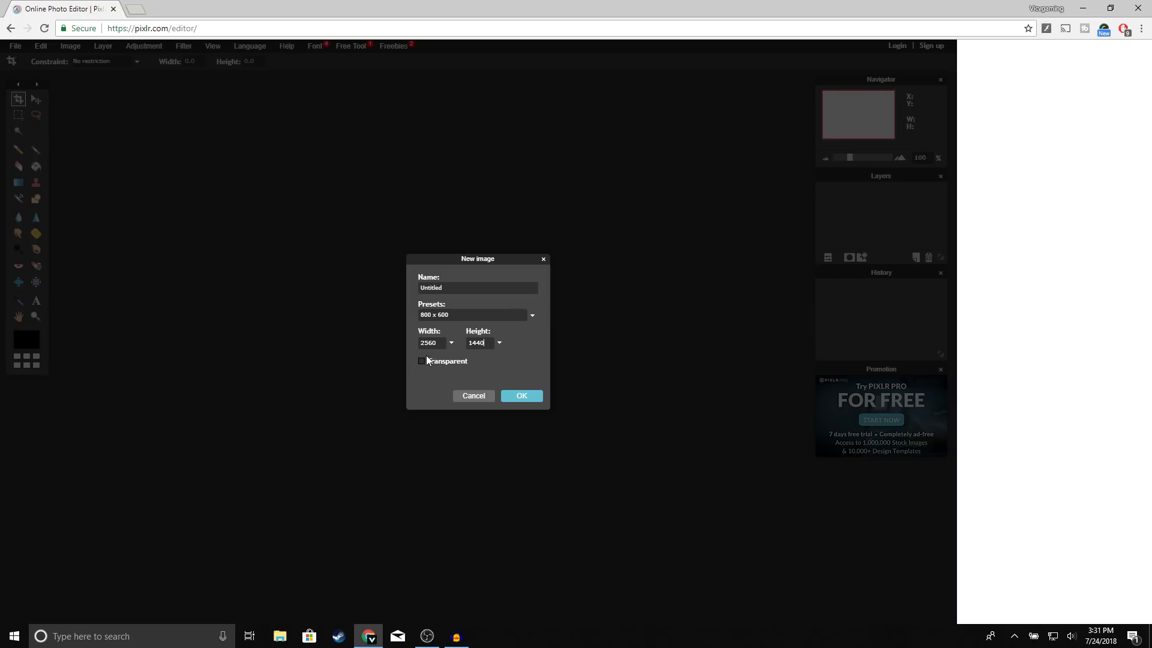
left_click(521, 396)
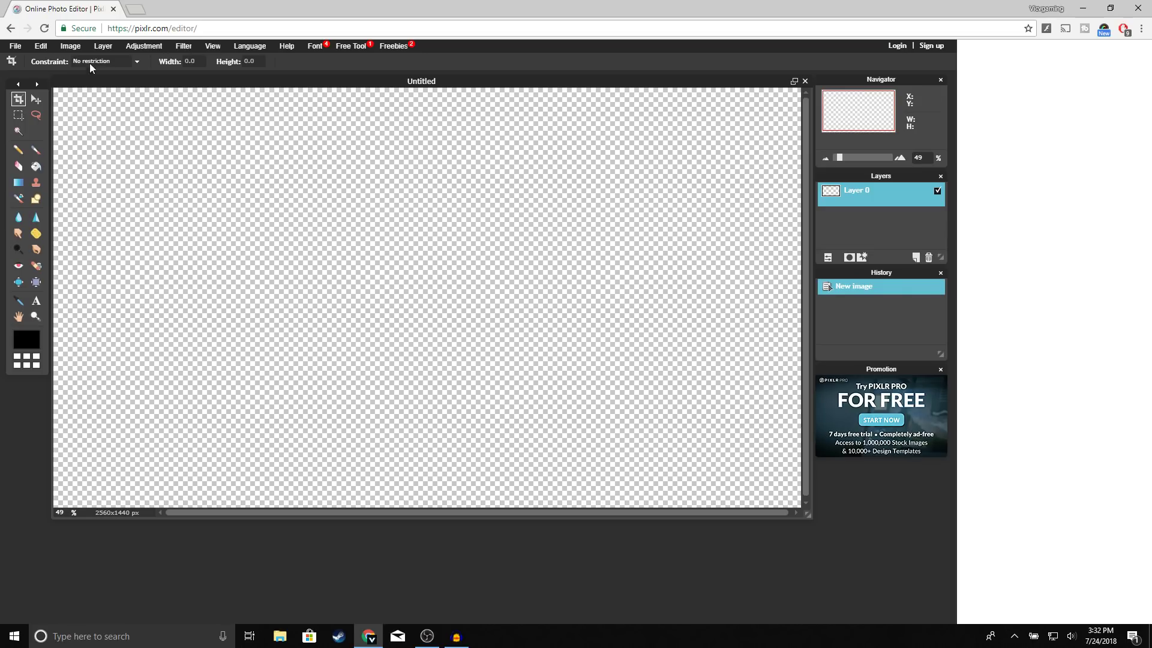
left_click(89, 44)
- Add the TEMPLATE safe-area guide as Layer 1, with an empty Layer 2 above it
left_click(120, 96)
scroll(347, 211, "down", 1)
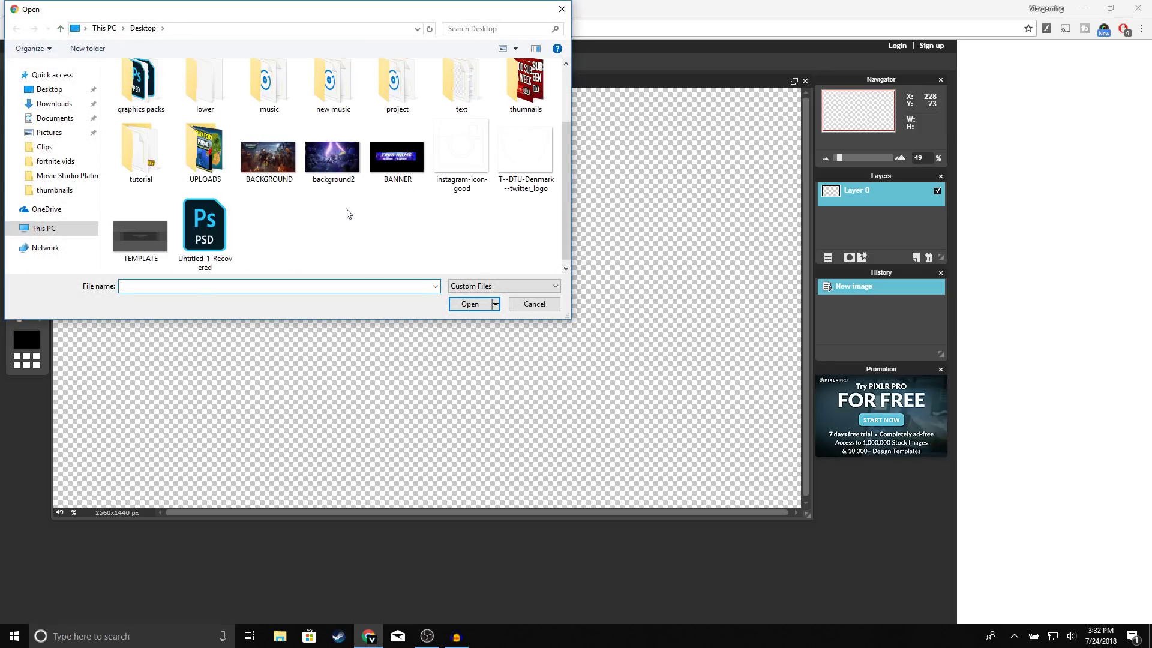
double_click(145, 233)
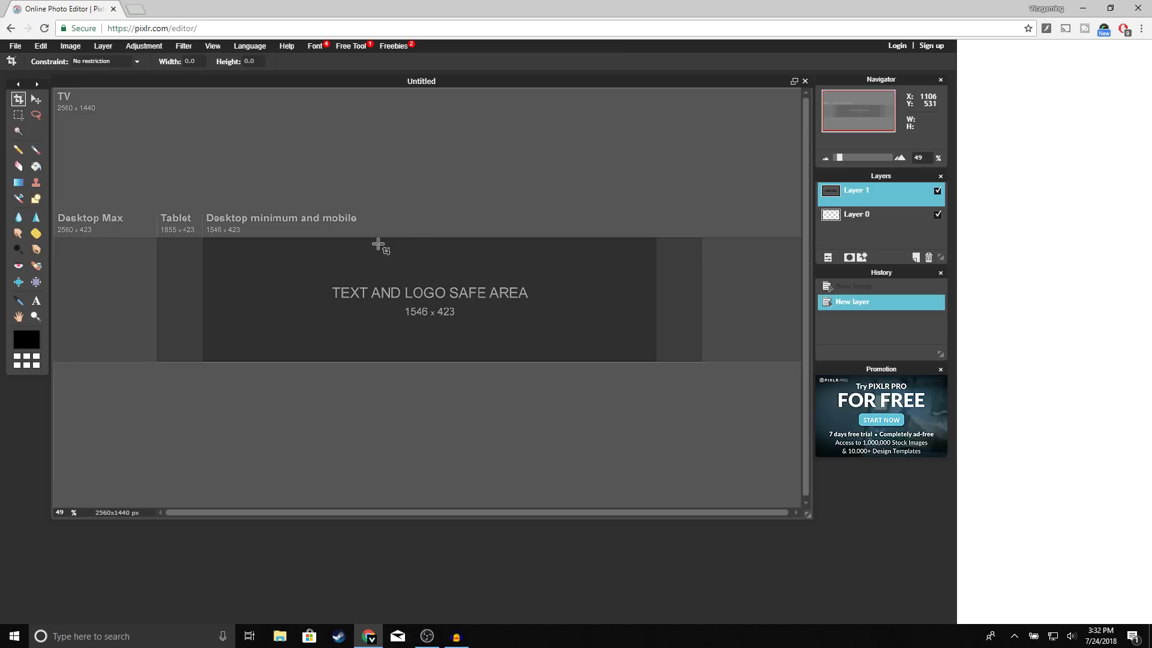
left_click(915, 258)
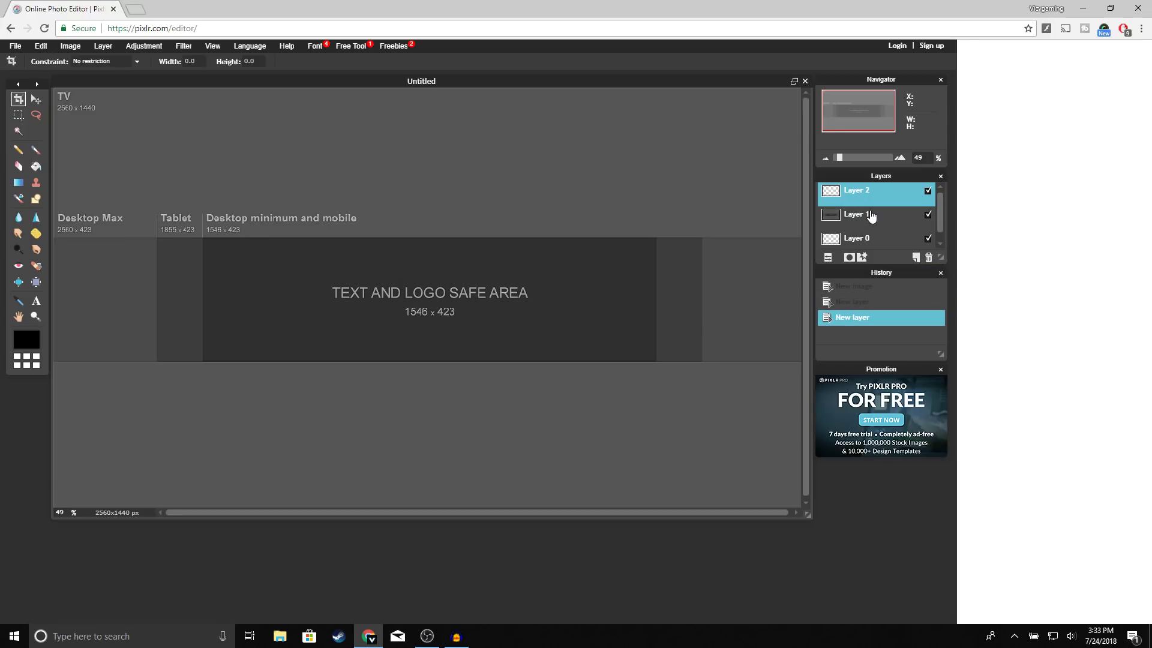
- Cover the canvas top and bottom with aligned black filled rectangles on Layer 2
left_click(36, 200)
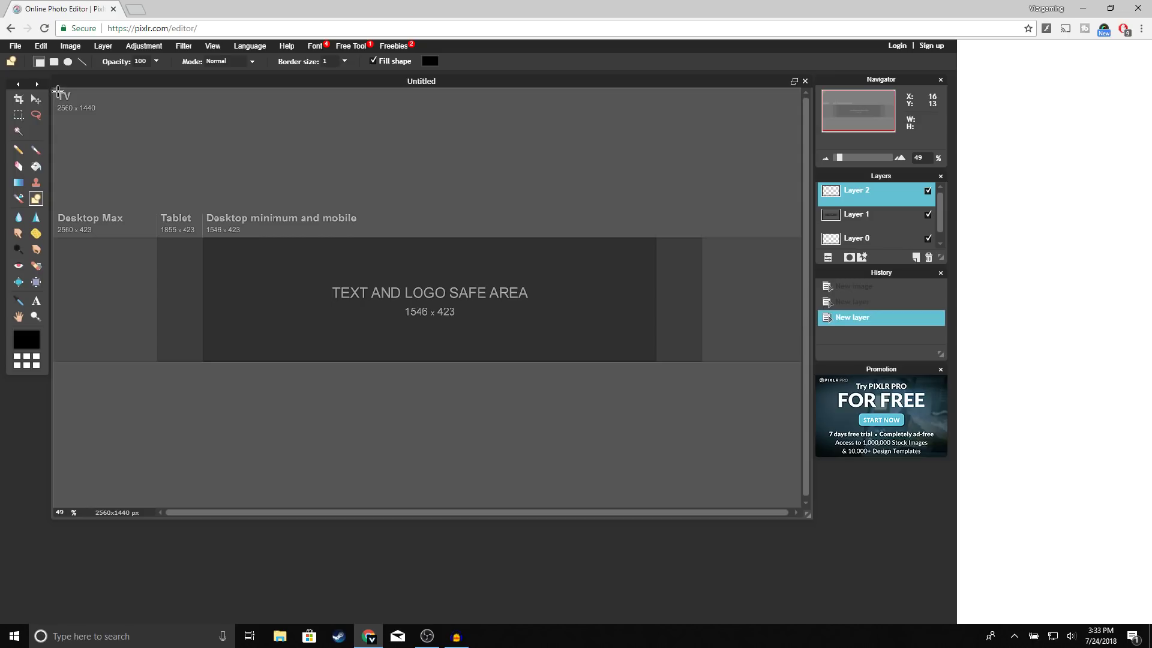
left_click_drag(56, 89, 808, 235)
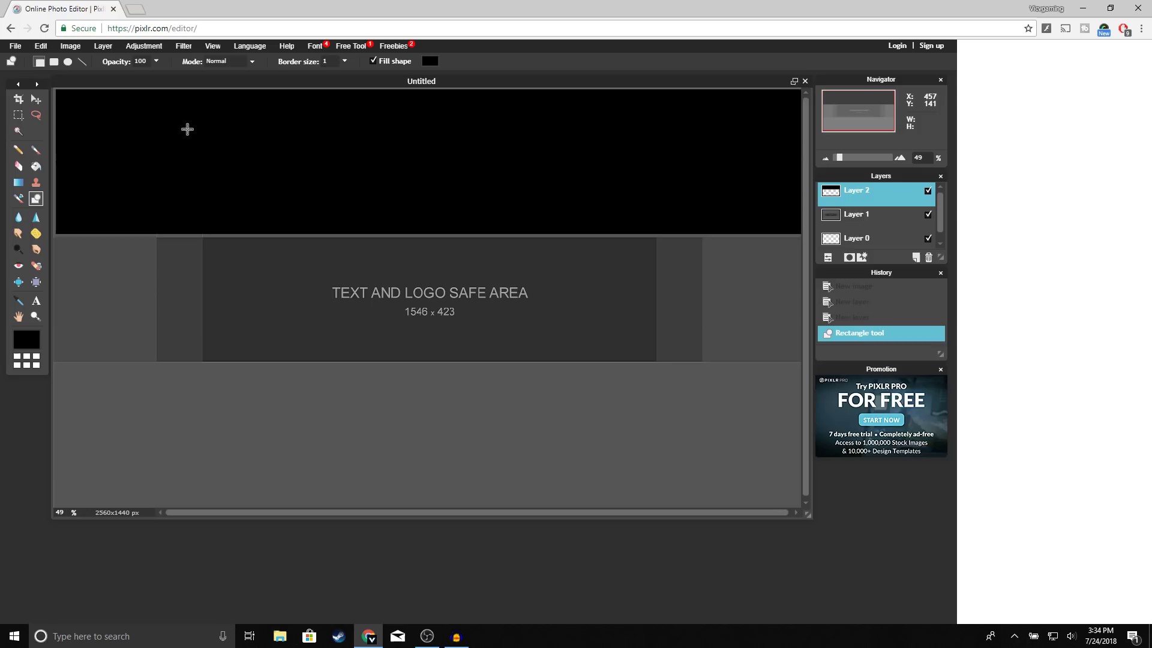
left_click(36, 99)
left_click_drag(243, 135, 245, 137)
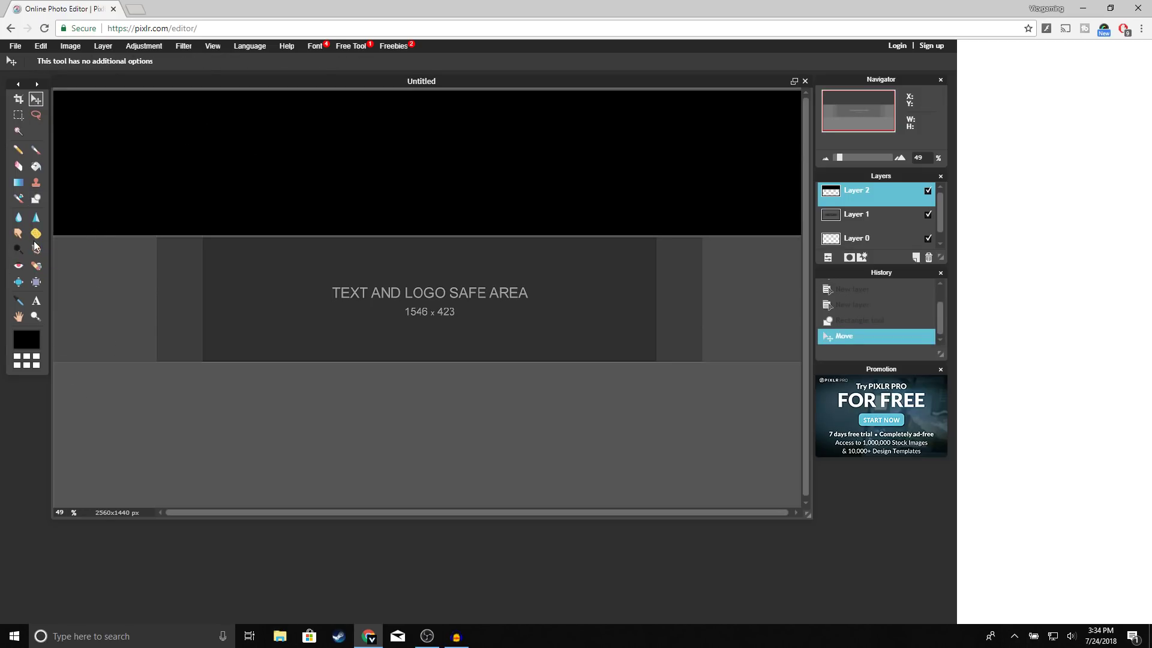
left_click(36, 199)
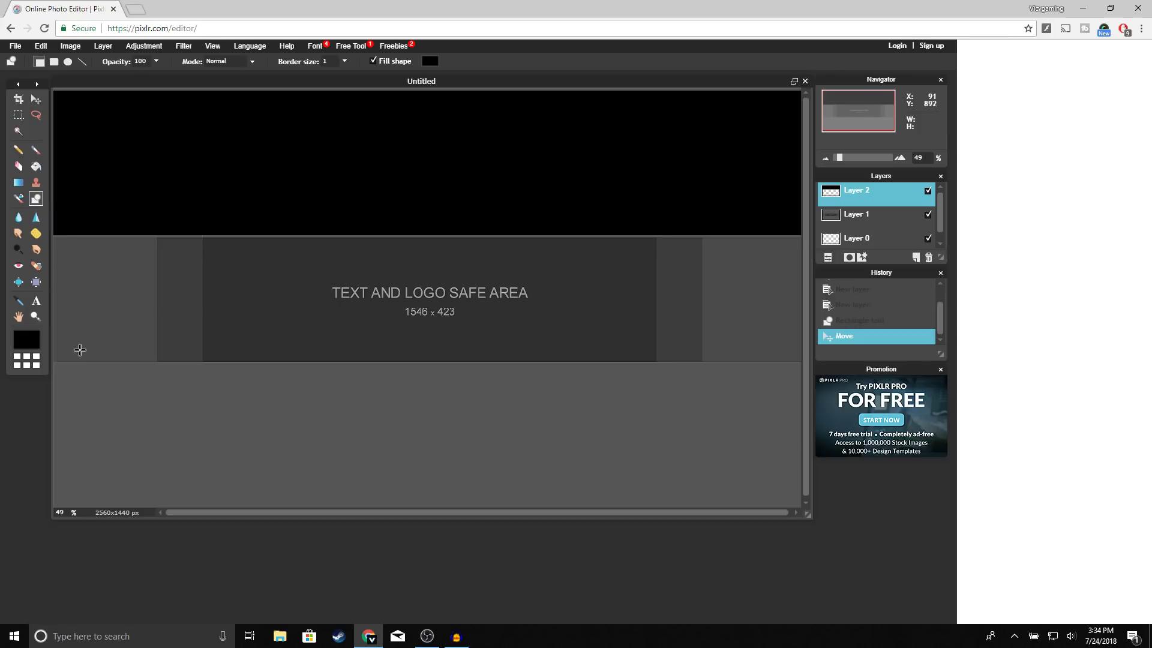
left_click_drag(54, 362, 801, 513)
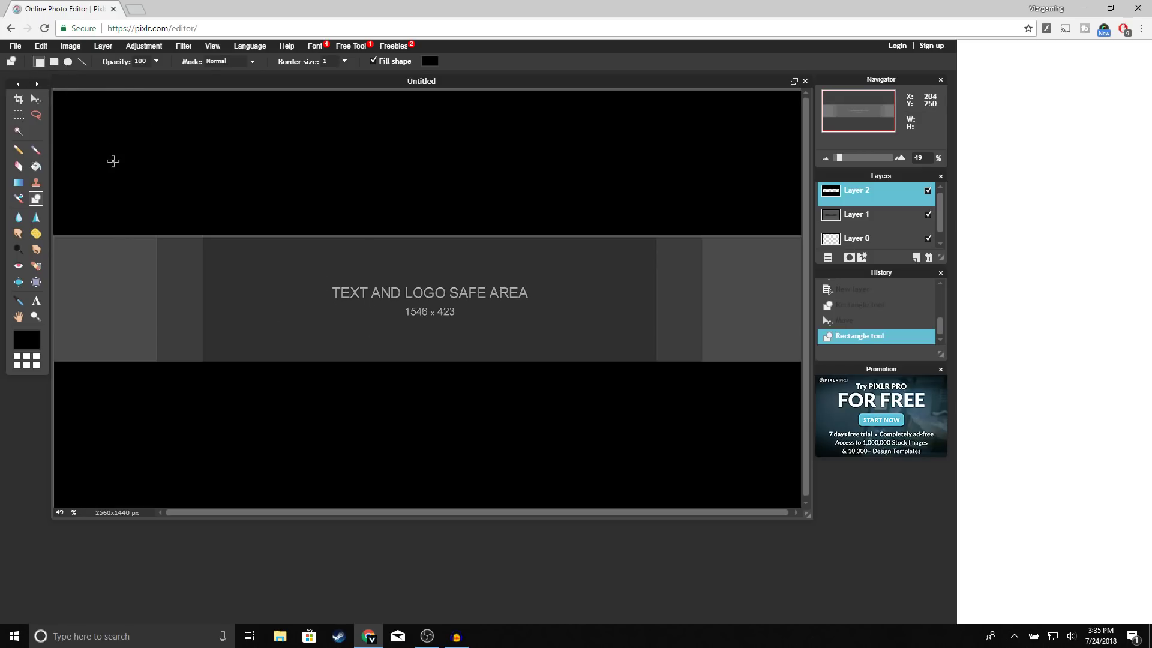
- Add the BACKGROUND Fortnite image as Layer 3 and place it beneath the black layer
left_click(106, 49)
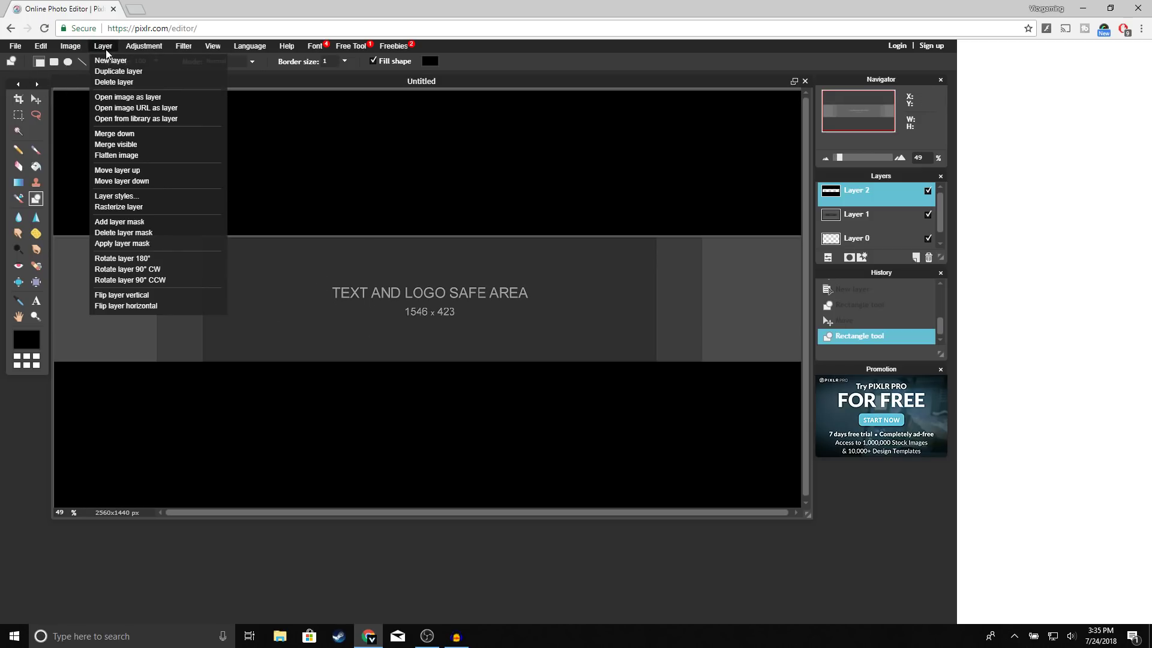
left_click(138, 99)
scroll(372, 234, "down", 1)
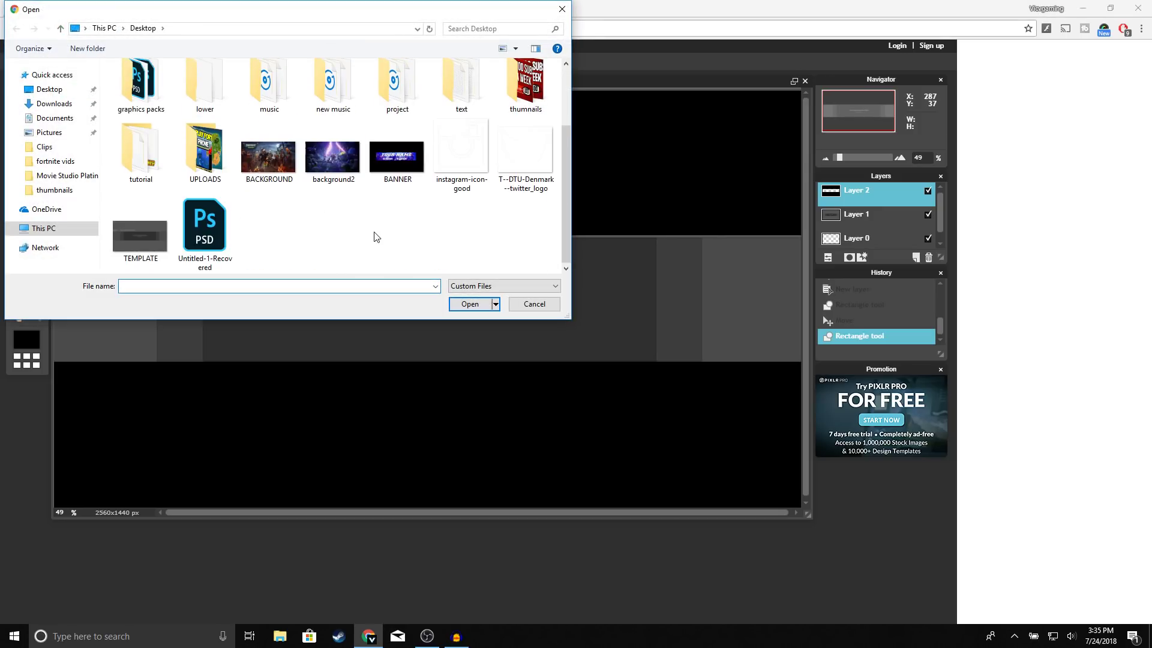
left_click(273, 173)
double_click(273, 172)
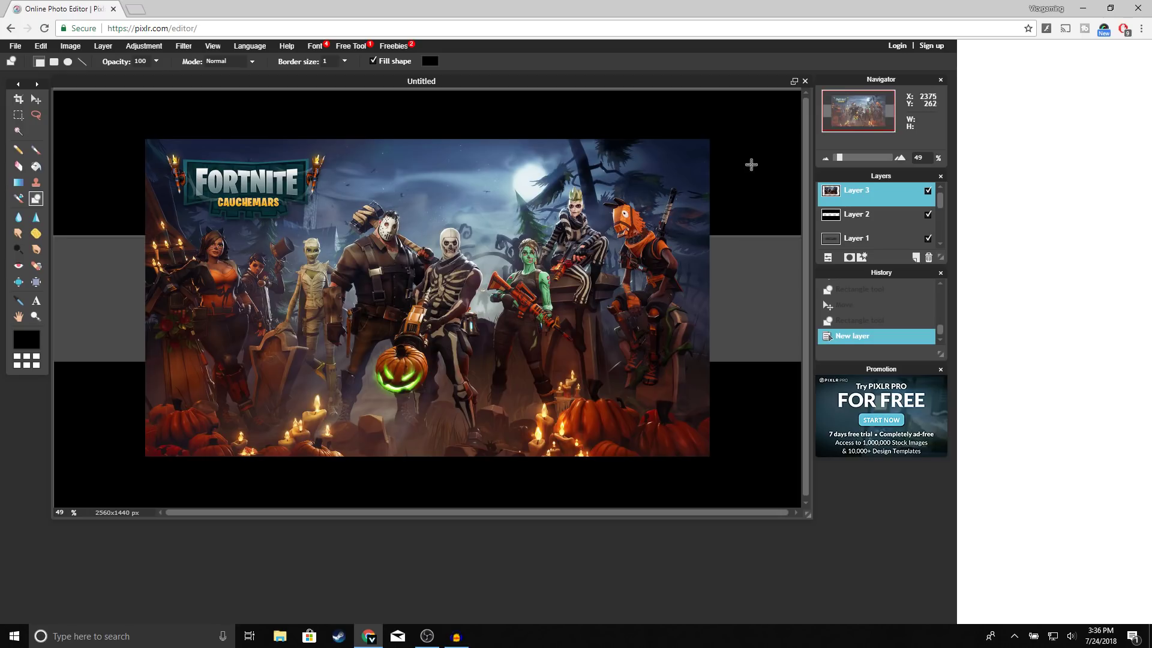
left_click_drag(856, 197, 856, 234)
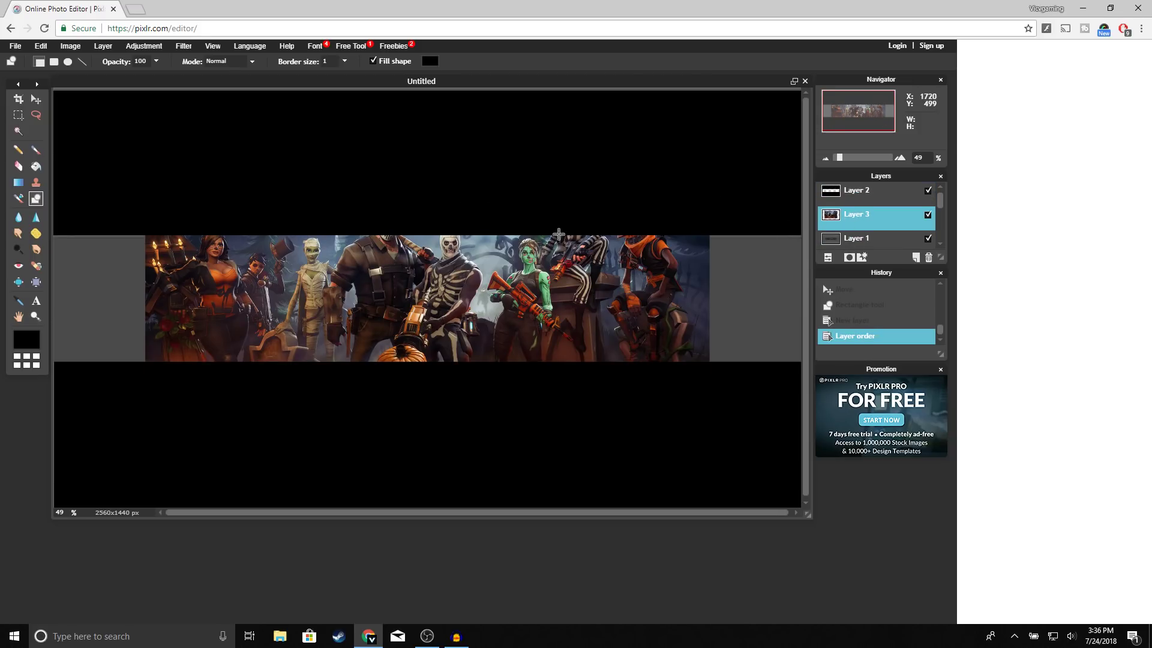
left_click(36, 99)
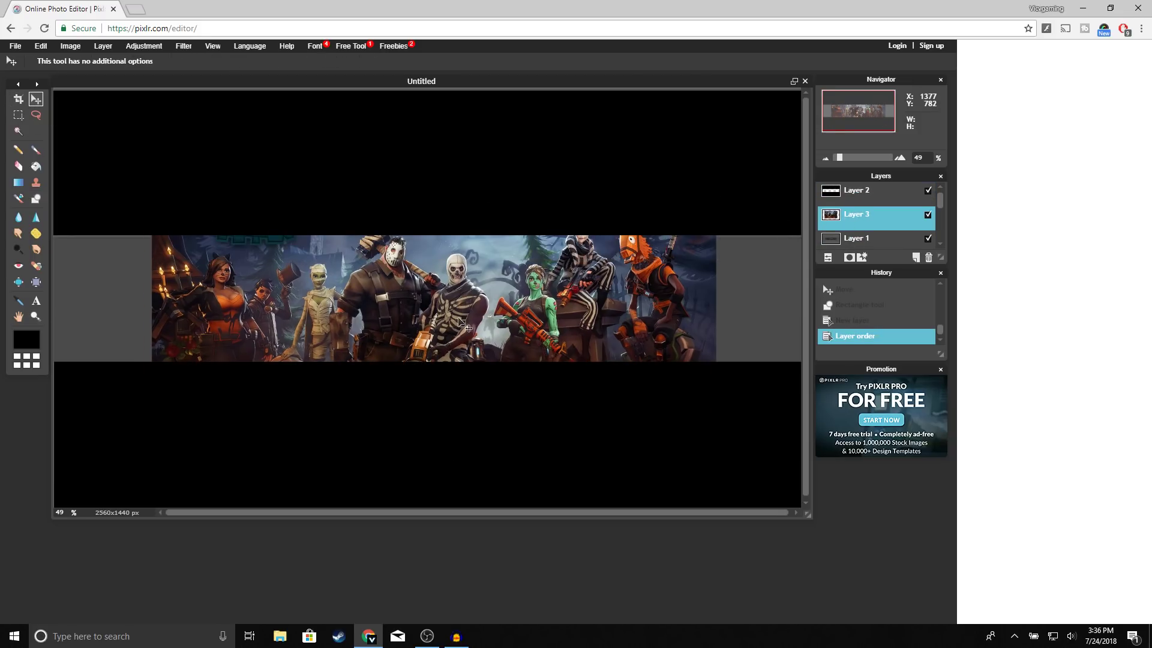
- Black out the left and right grey margins on Layer 2 and nudge the Fortnite picture into place
mouse_move(454, 303)
left_mouse_down()
mouse_move(444, 294)
mouse_move(501, 305)
mouse_move(365, 310)
mouse_move(450, 323)
left_mouse_up()
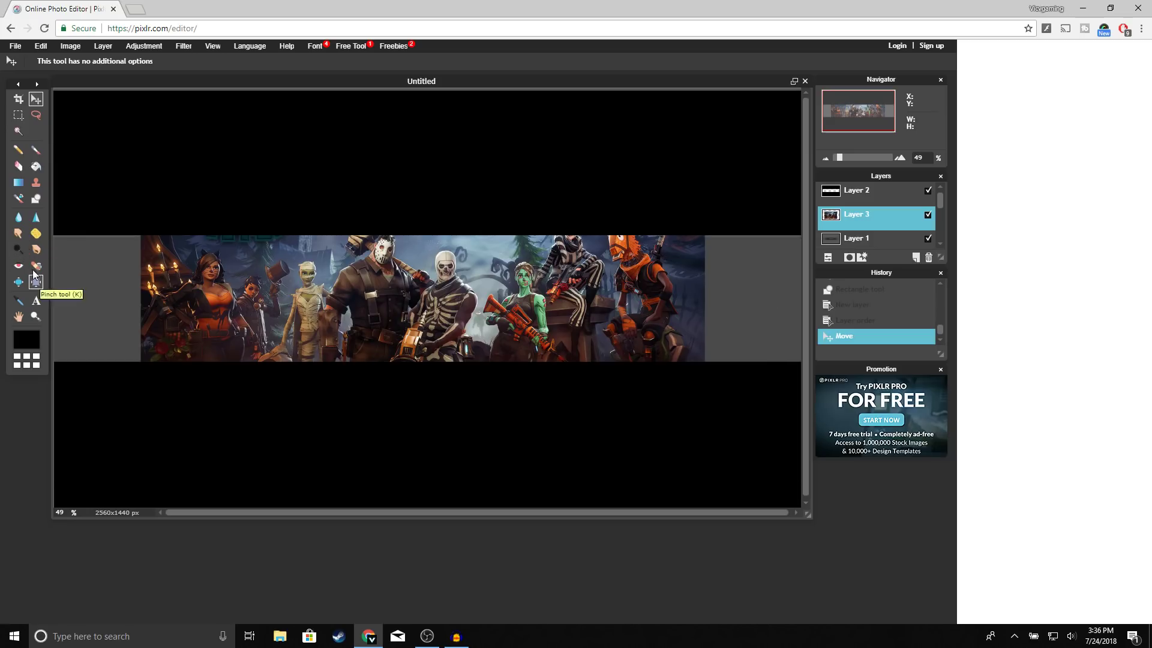
left_click(34, 204)
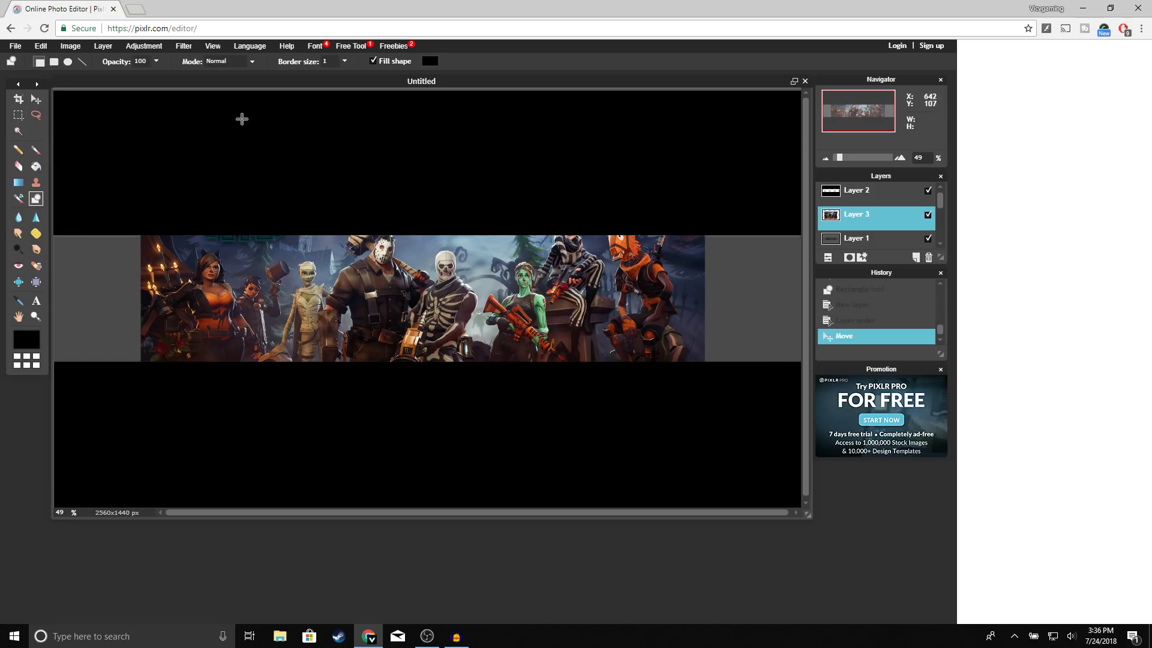
left_click(850, 193)
left_click_drag(54, 232, 139, 381)
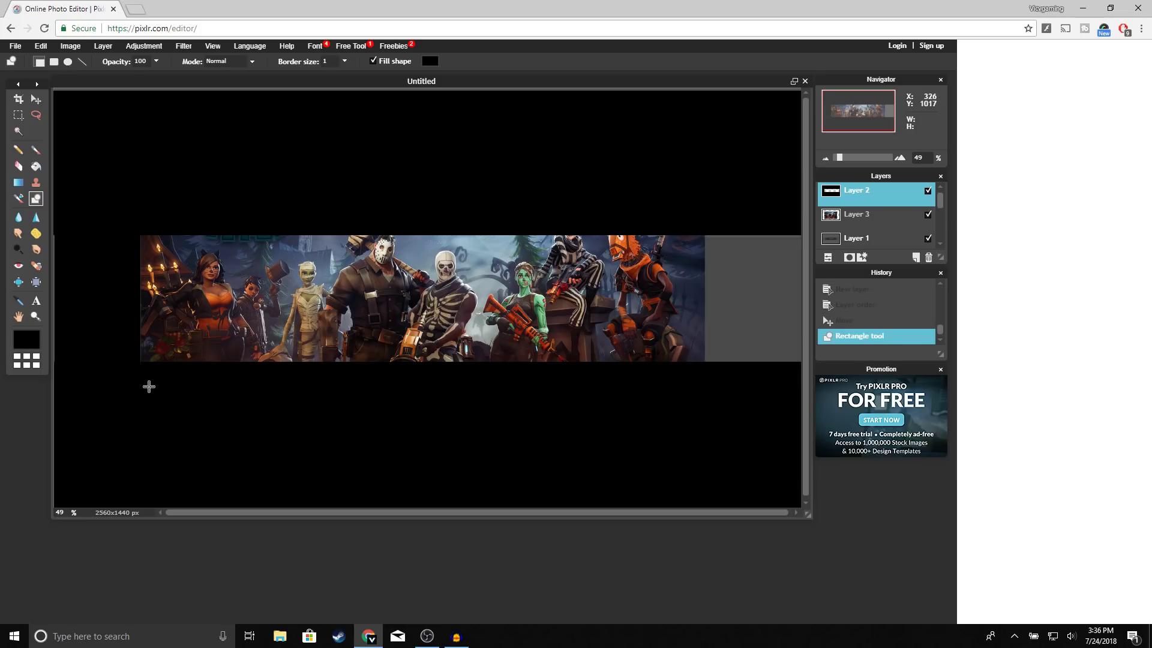
left_click_drag(705, 225, 804, 413)
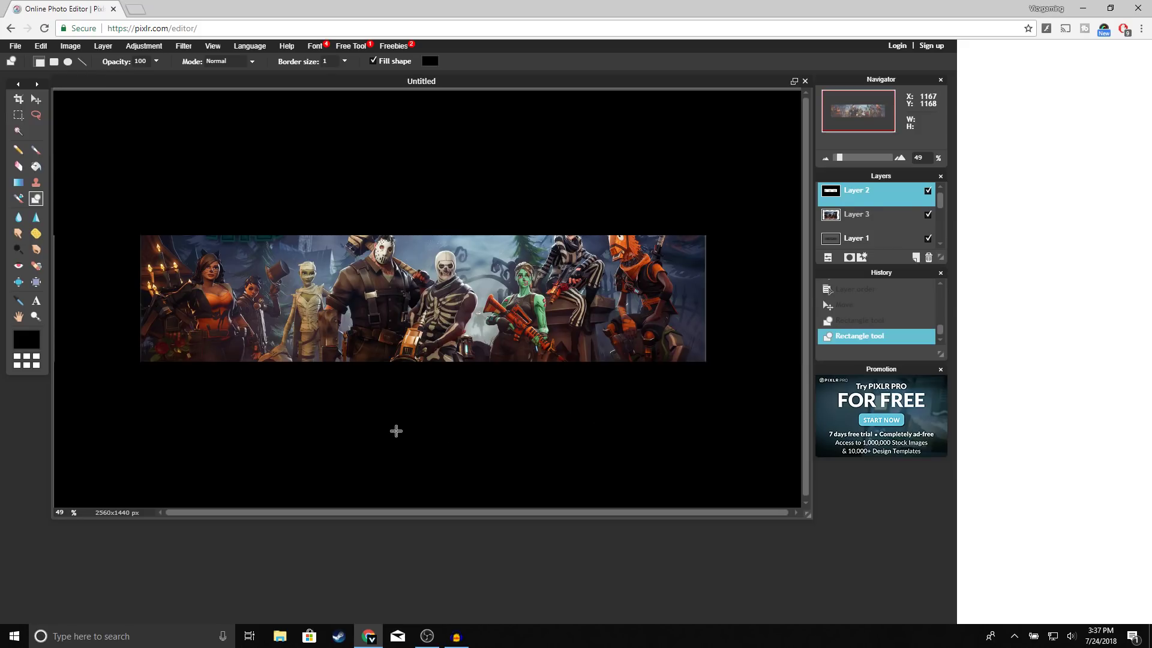
key("v")
left_click_drag(497, 278, 497, 274)
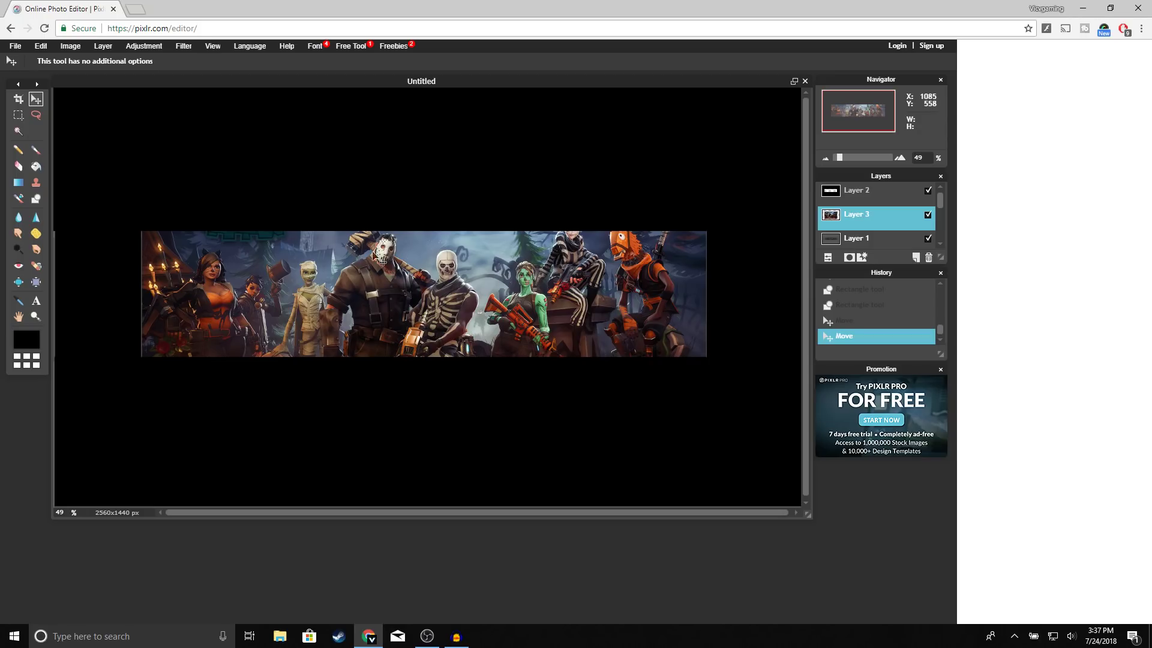
left_click(155, 46)
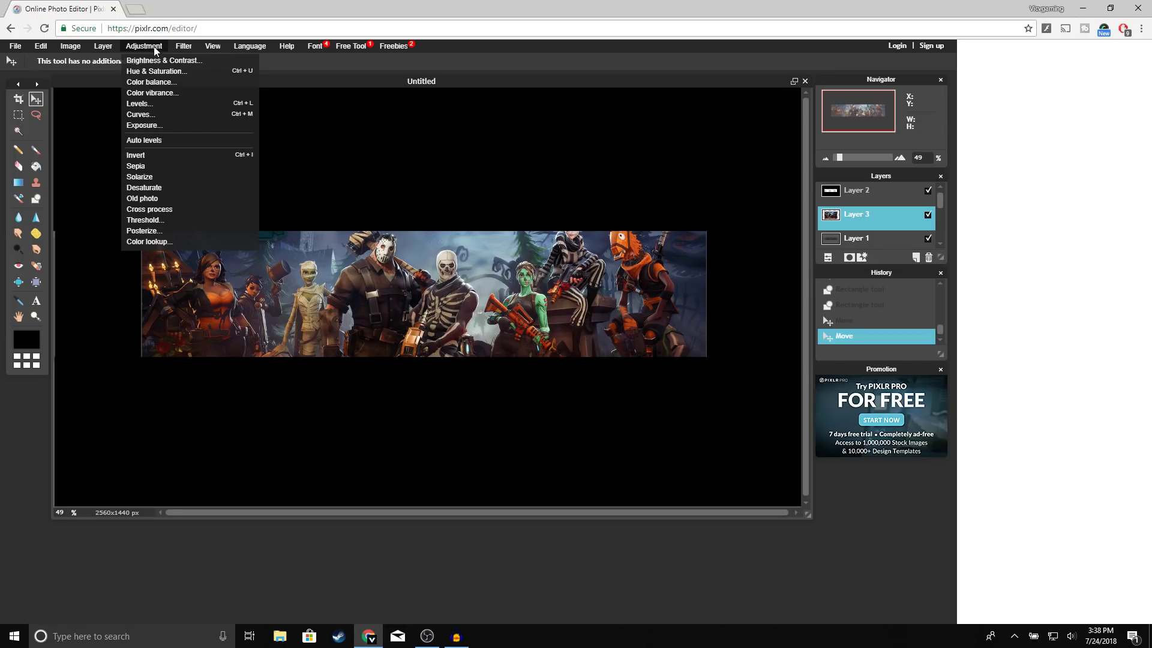
- Boost the Fortnite picture's vibrance and apply a strong blue colour balance shift
left_click(157, 93)
left_click_drag(478, 296, 522, 301)
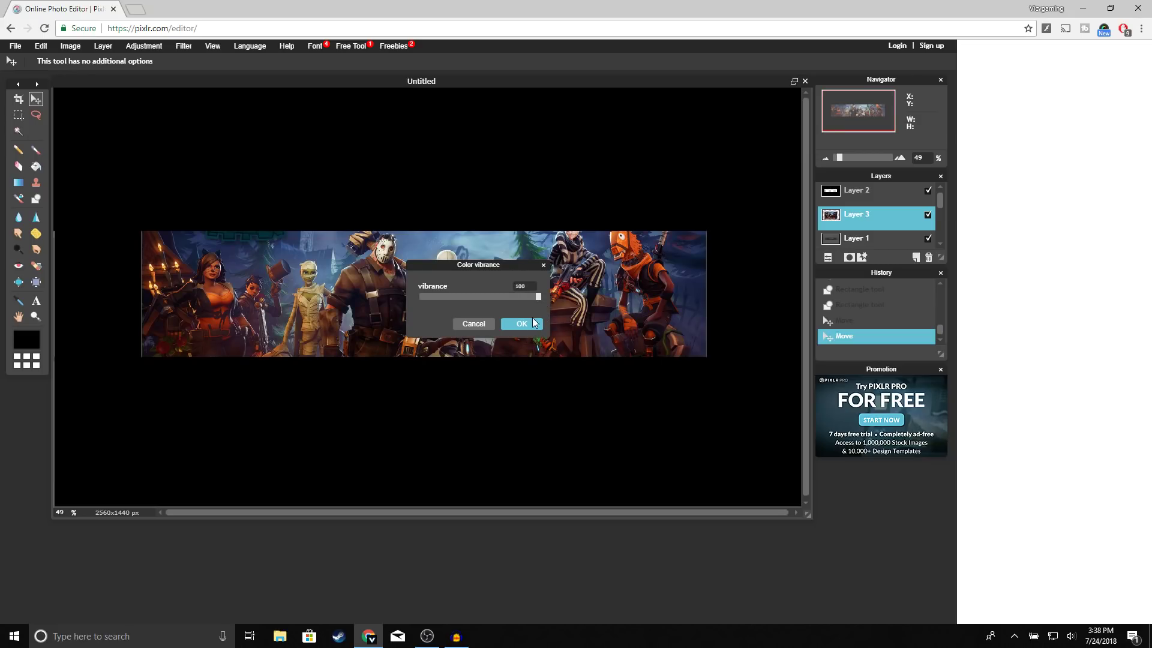
left_click(533, 321)
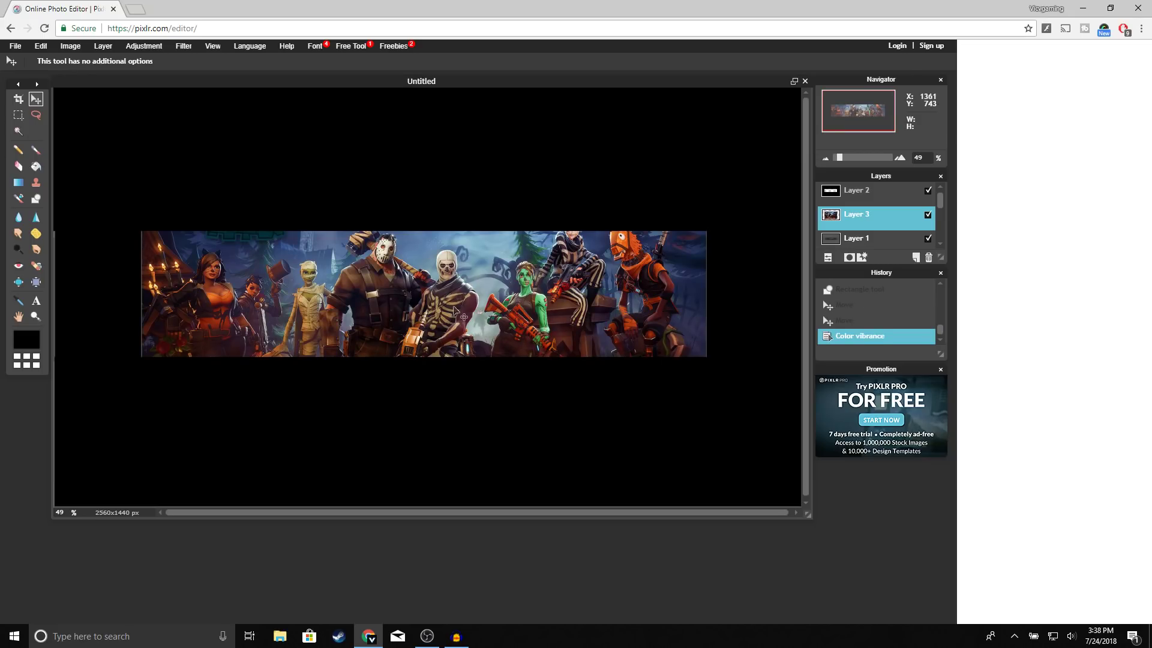
left_click(149, 46)
left_click(168, 79)
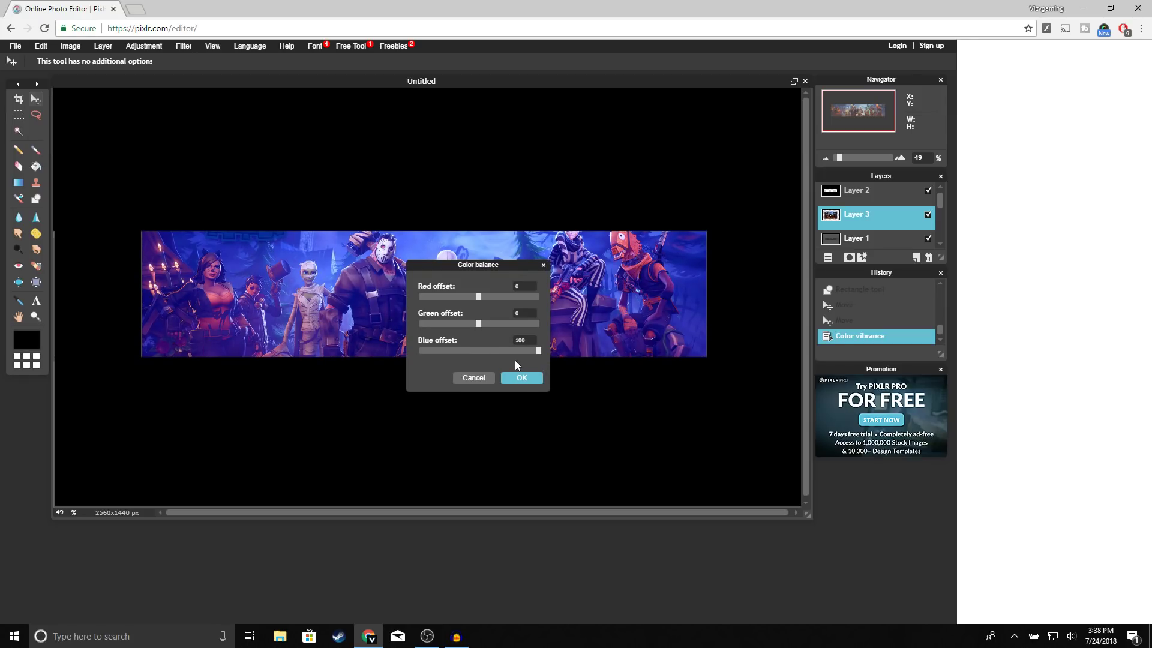
left_click(522, 378)
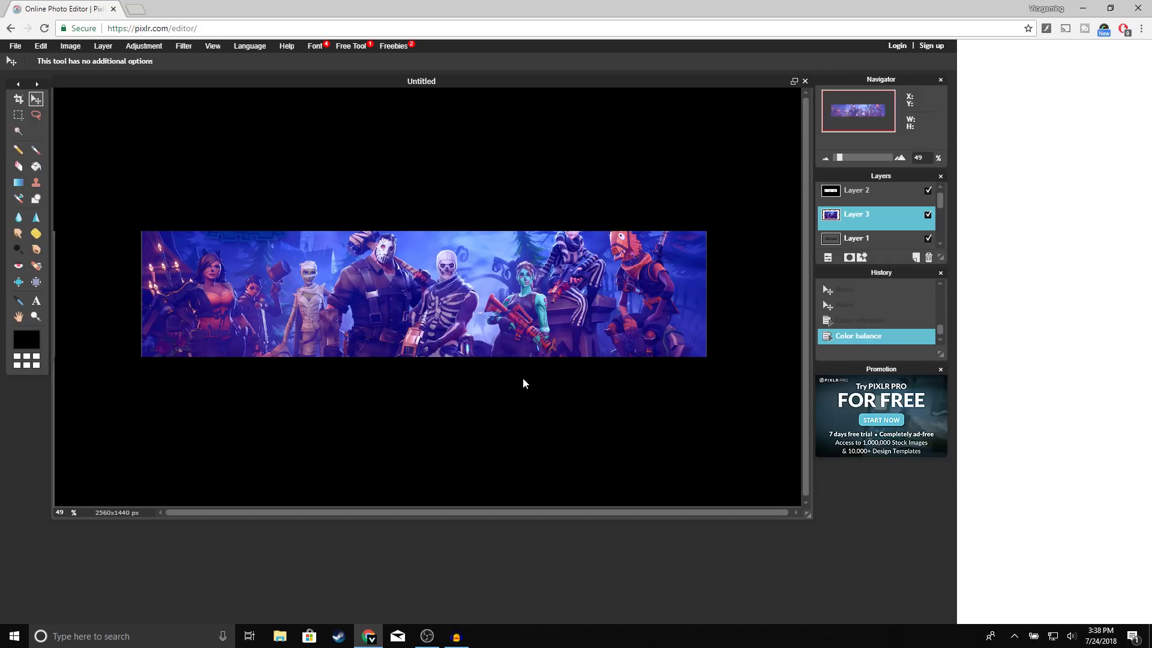
- Use Hue & Saturation to brighten the image slightly and shift it toward purple
left_click(133, 45)
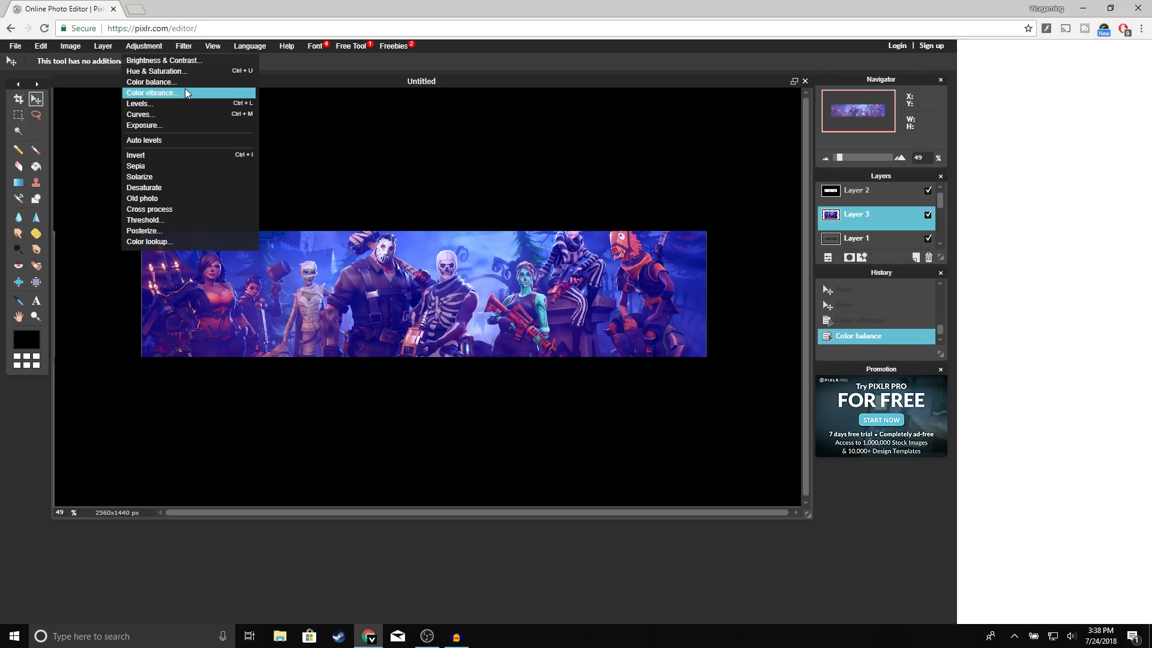
left_click(167, 71)
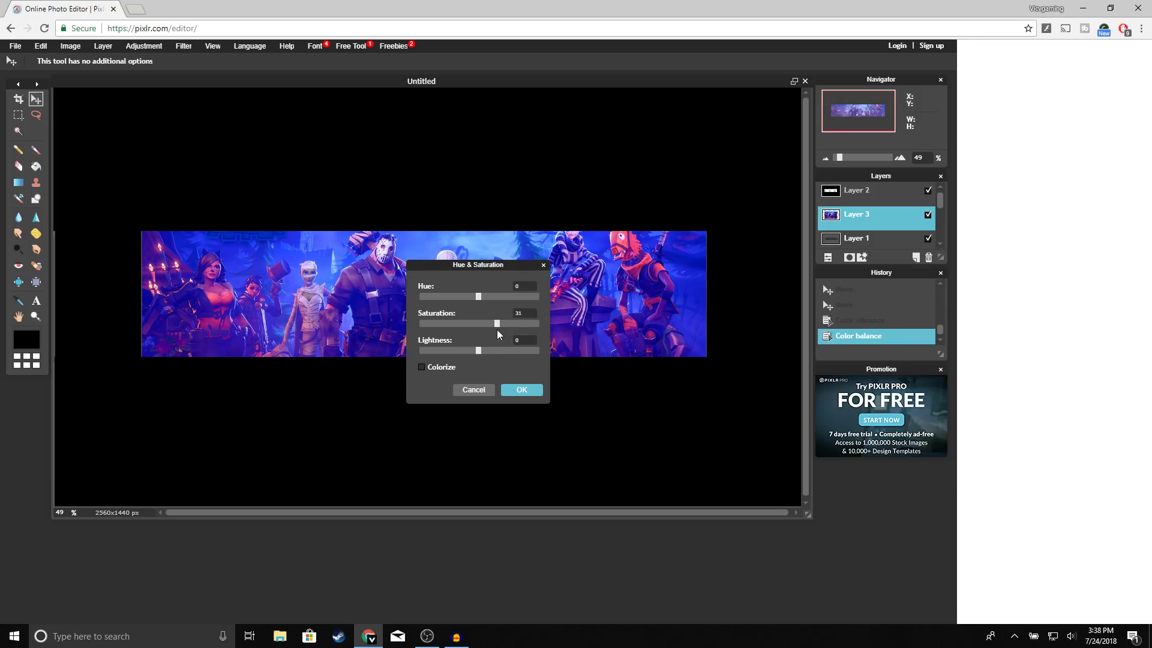
left_click_drag(479, 351, 486, 351)
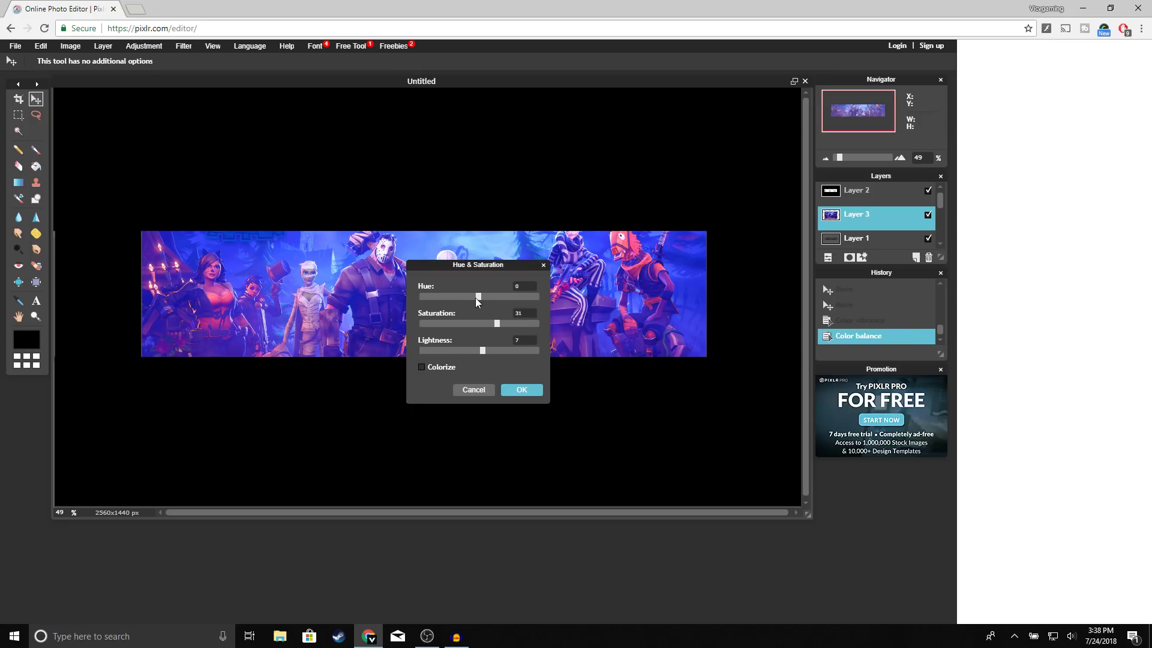
left_click_drag(481, 298, 486, 299)
left_click(522, 391)
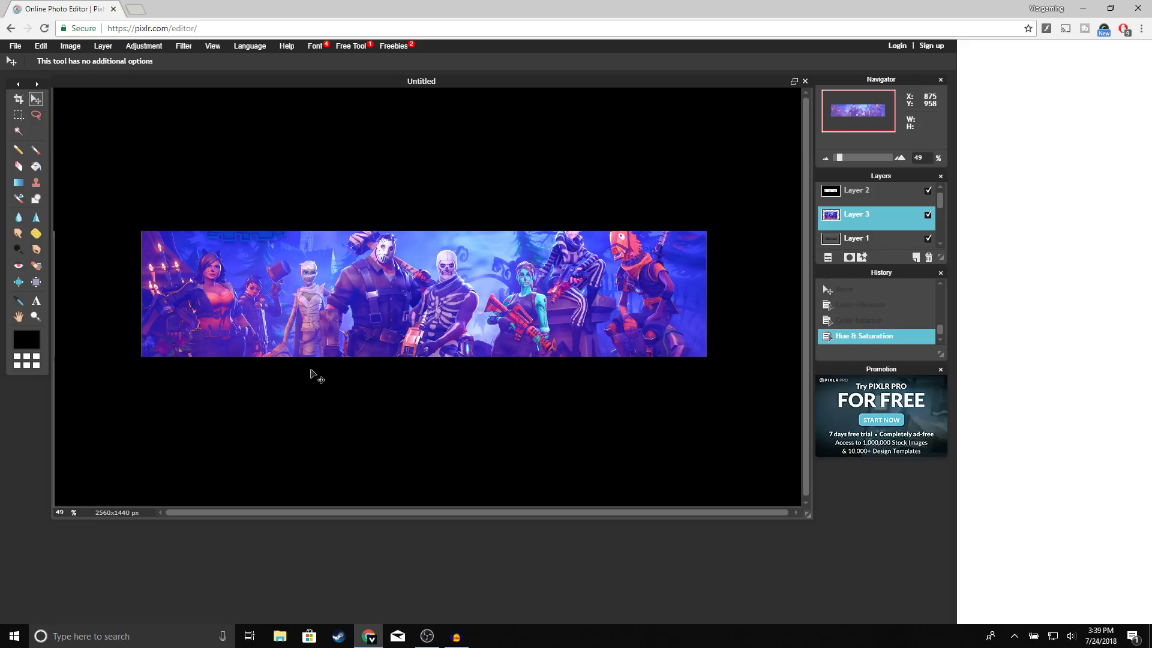
left_click(183, 46)
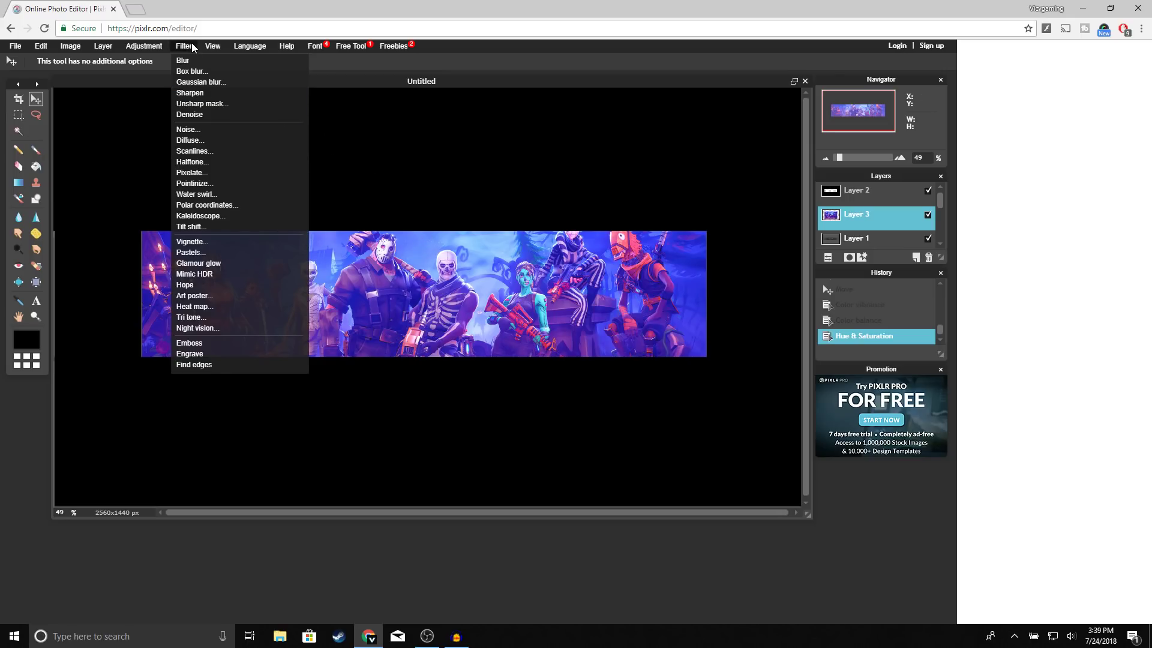
mouse_move(149, 46)
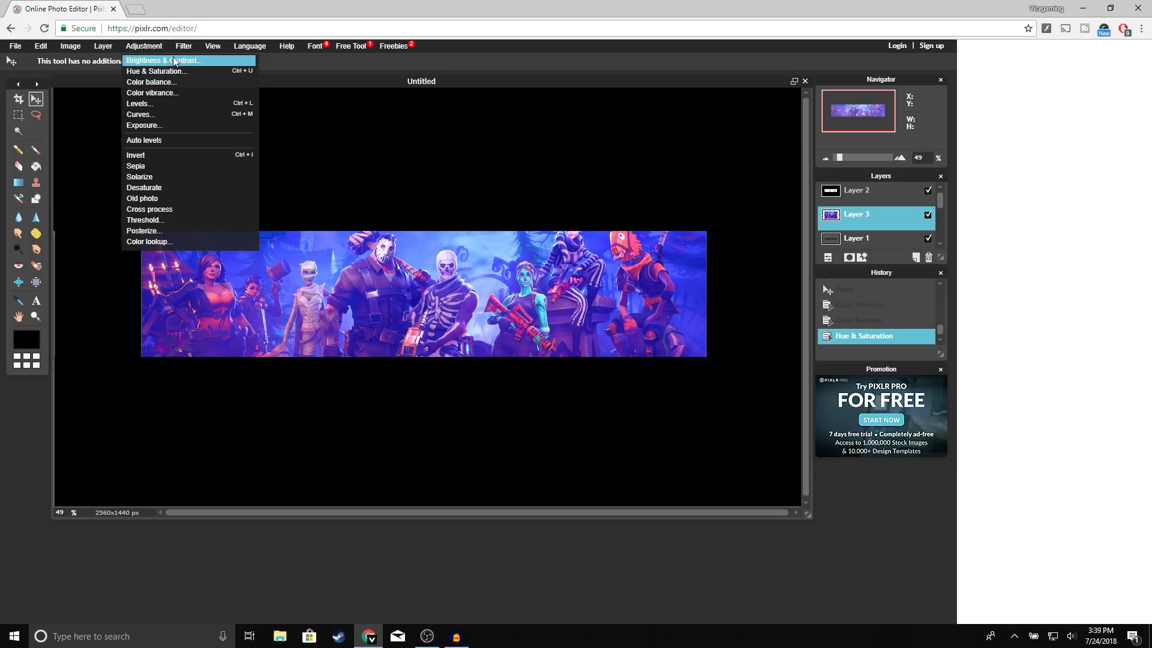
left_click(149, 46)
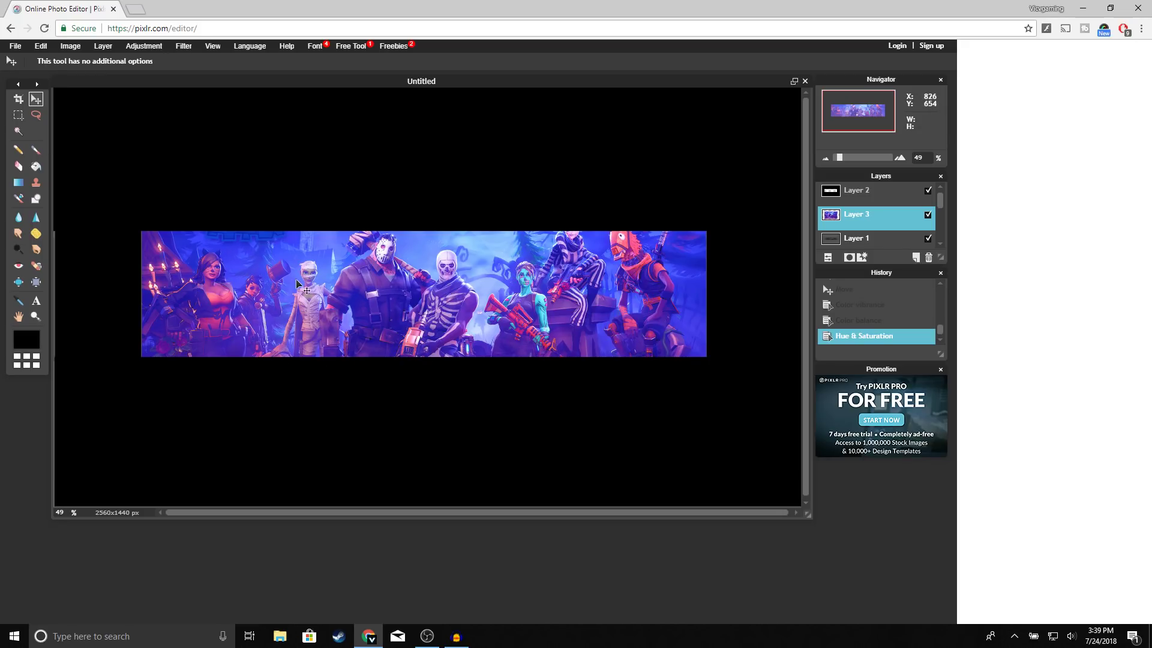
- Add a new layer and start a text box on the banner in the Demonized font
left_click(36, 301)
key("ctrl+shift+n")
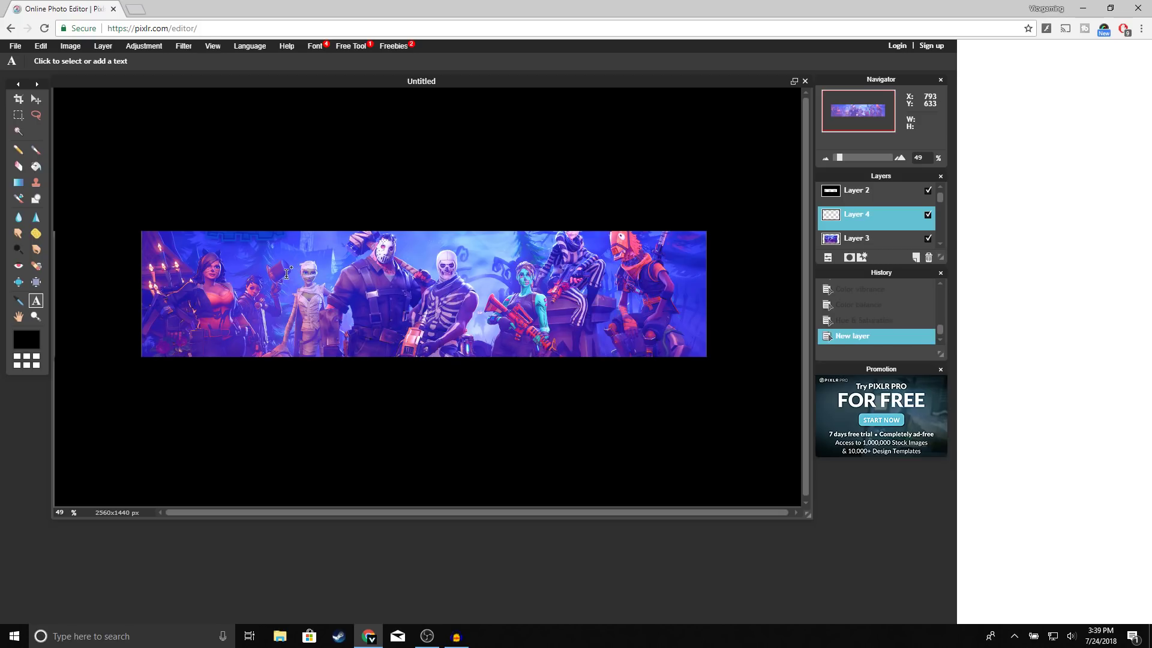
left_click(287, 275)
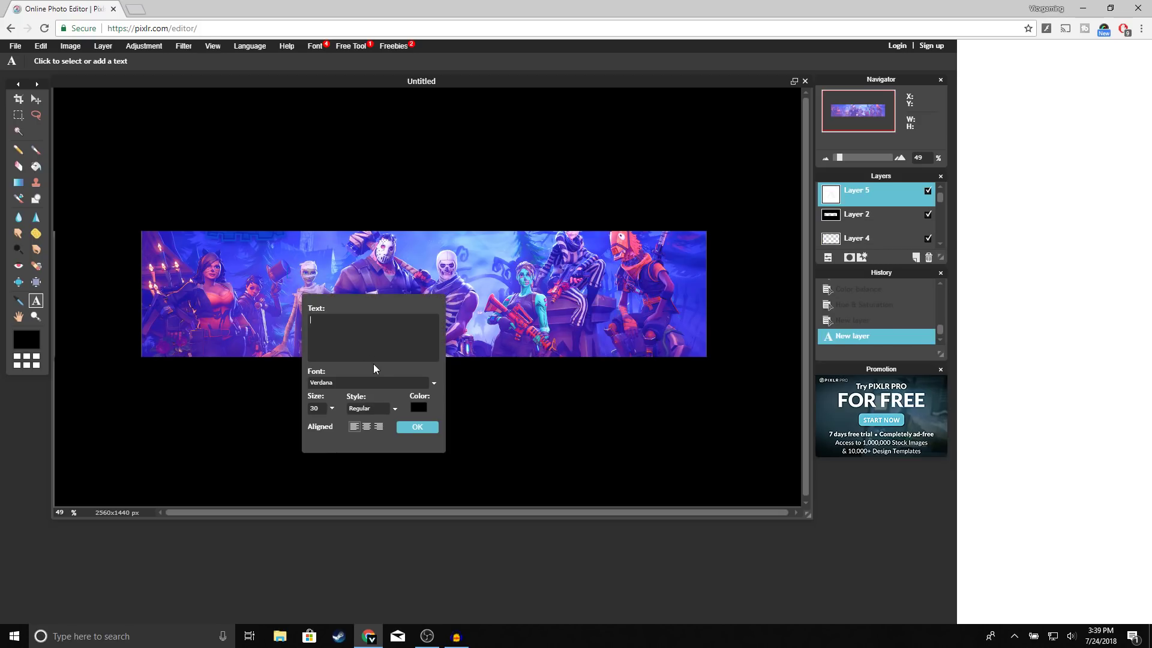
left_click(372, 382)
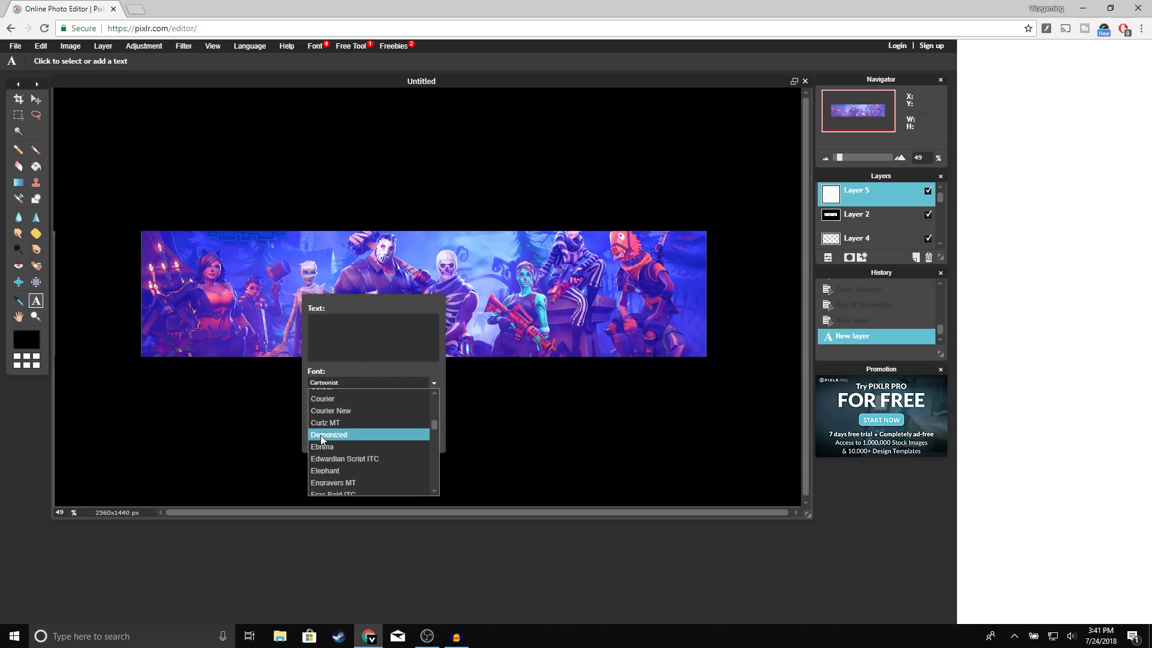
left_click(334, 436)
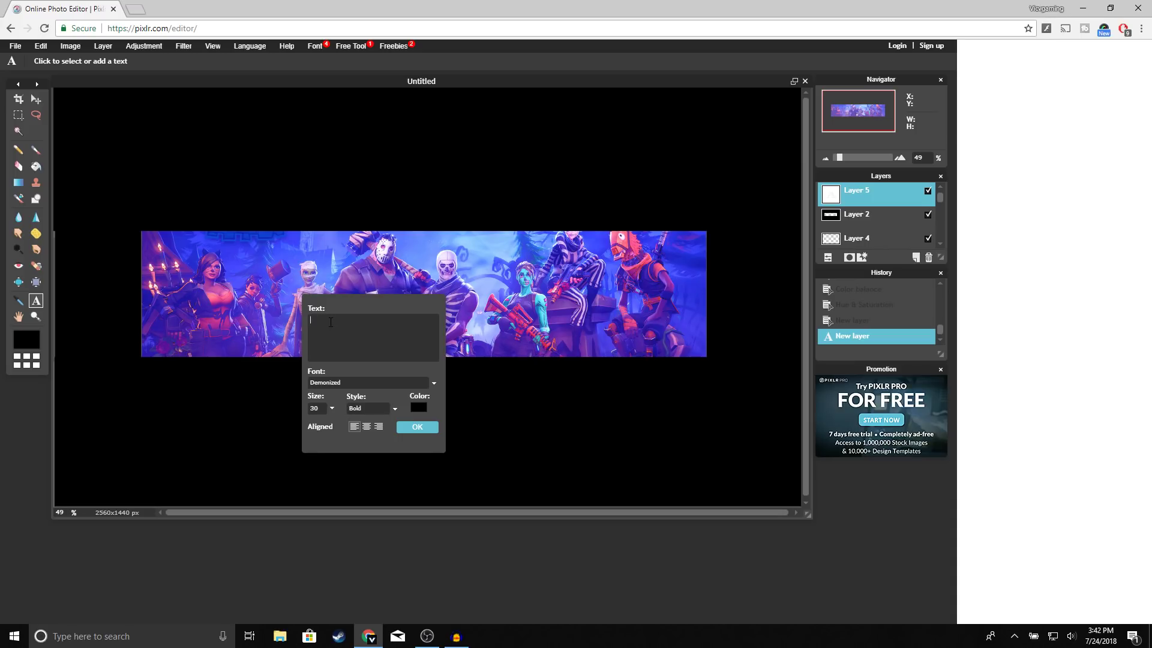
- Enter the title in white at size 200 and shift it to the right
type("CHANNEL NAME")
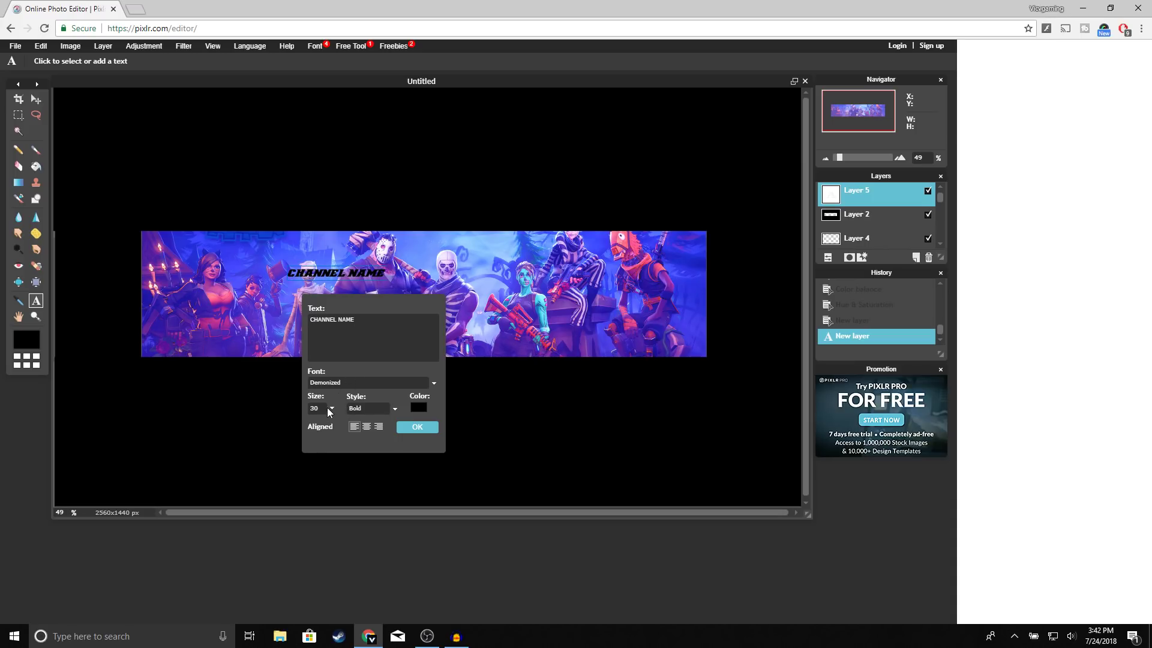
key("BackSpace")
key("BackSpace")
type("200")
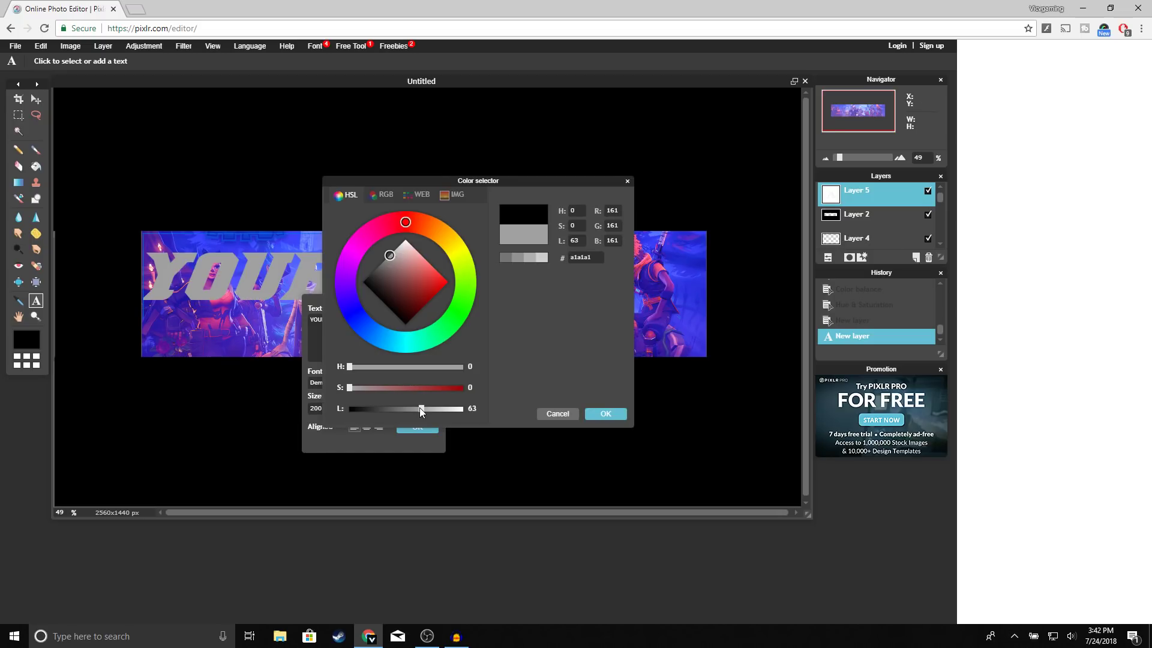
left_click_drag(420, 408, 503, 413)
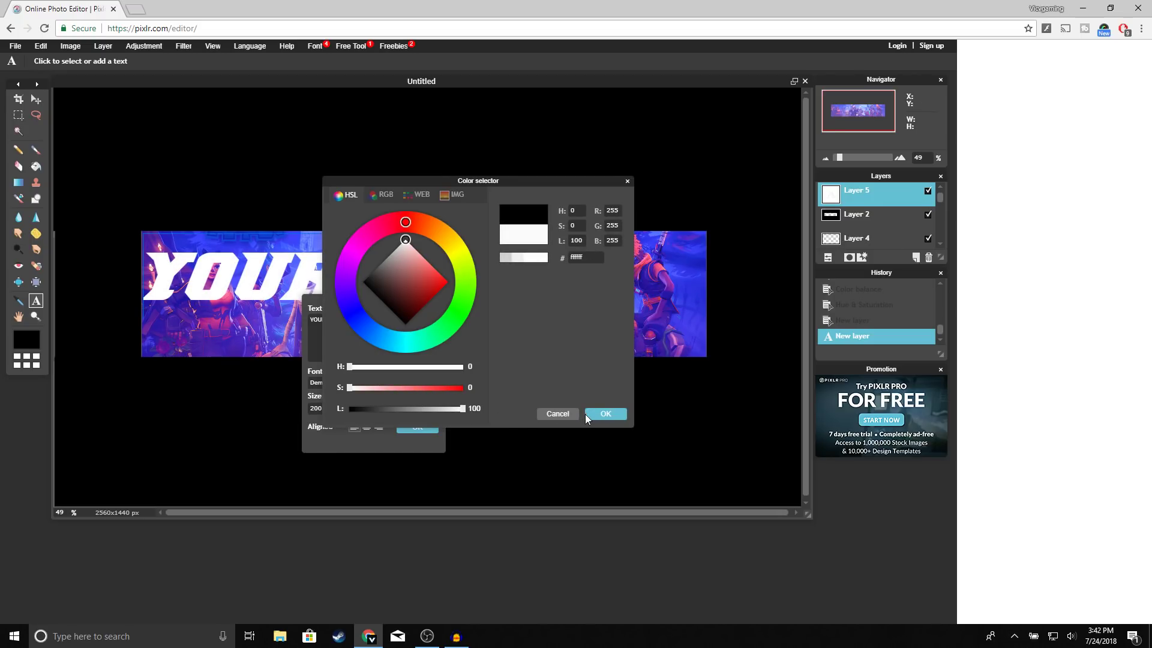
left_click(600, 416)
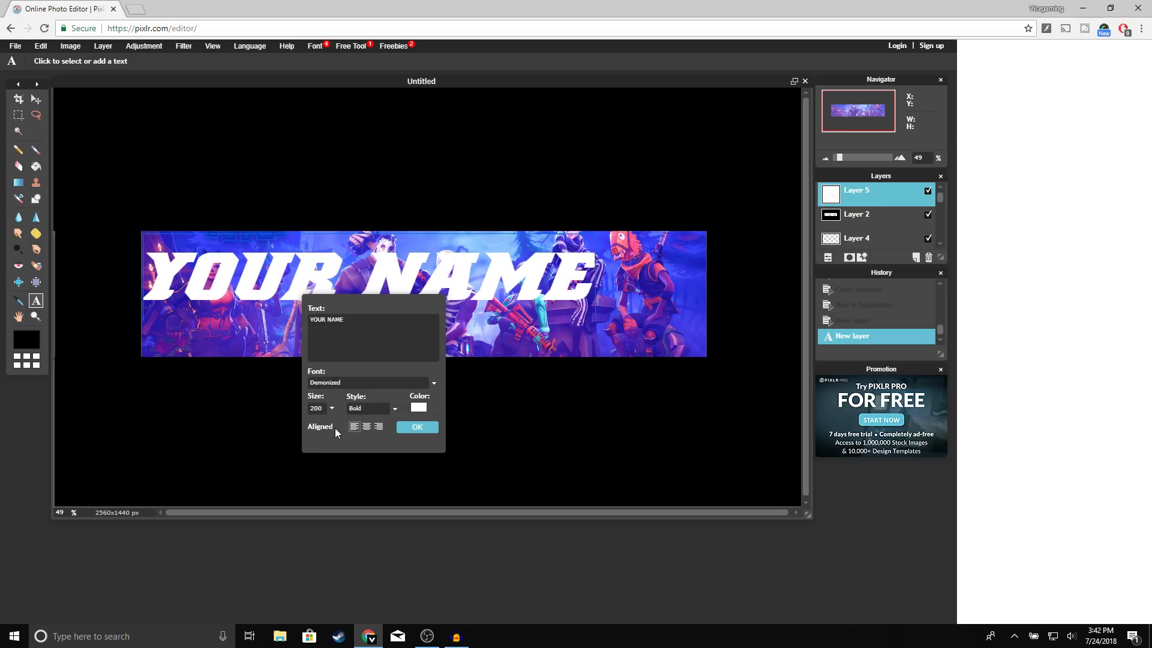
left_click(408, 428)
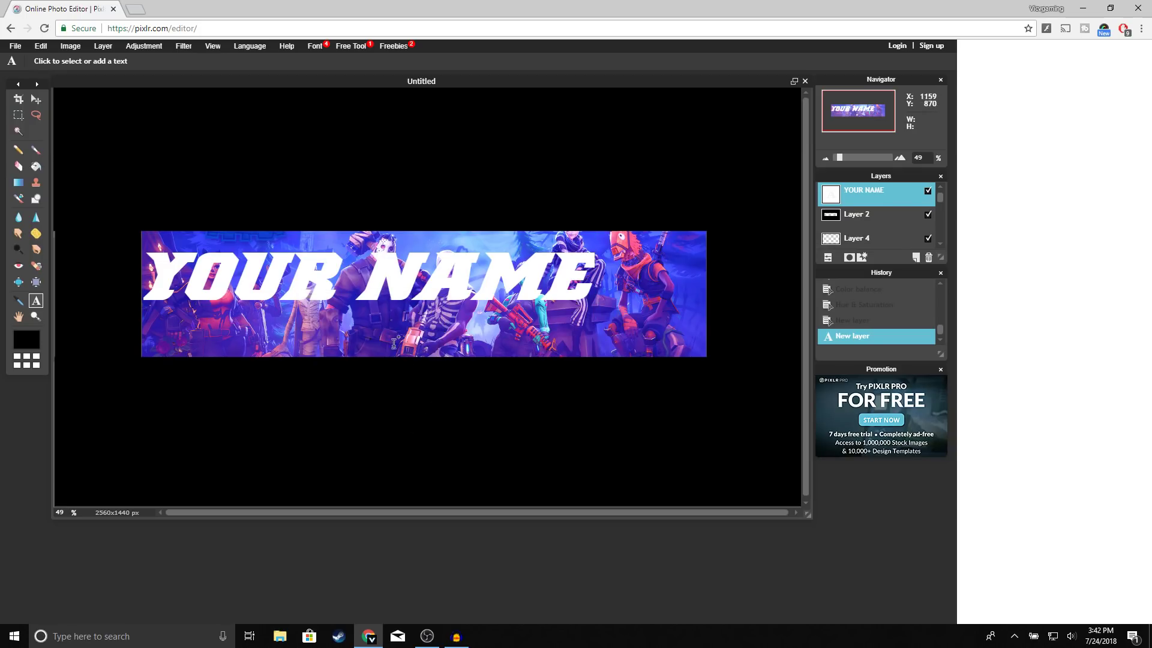
left_click(36, 103)
left_click_drag(426, 279, 488, 276)
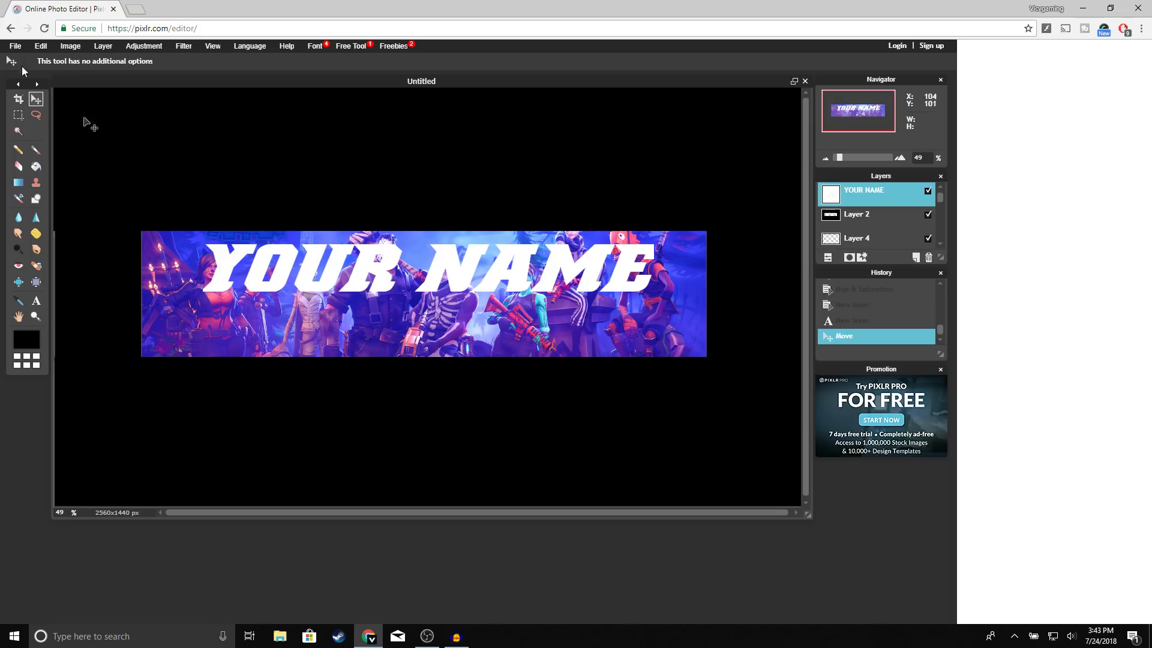
- Add the instagram-icon-good image as a layer and move it down and left
left_click(104, 48)
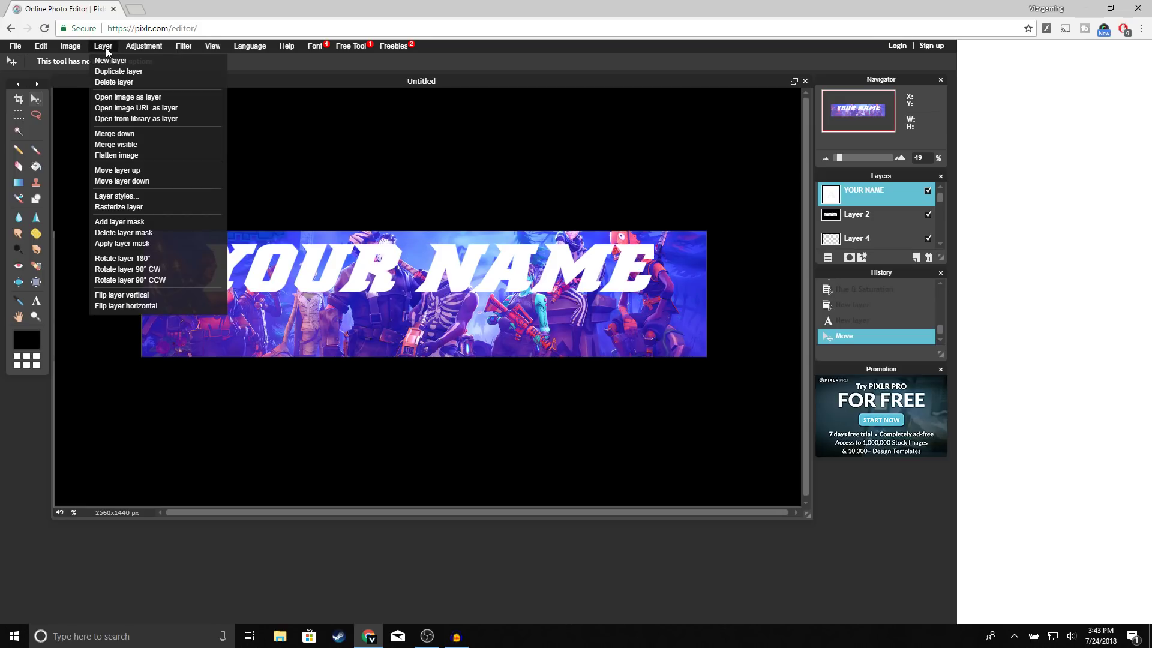
left_click(123, 97)
scroll(413, 231, "down", 1)
scroll(413, 231, "up", 1)
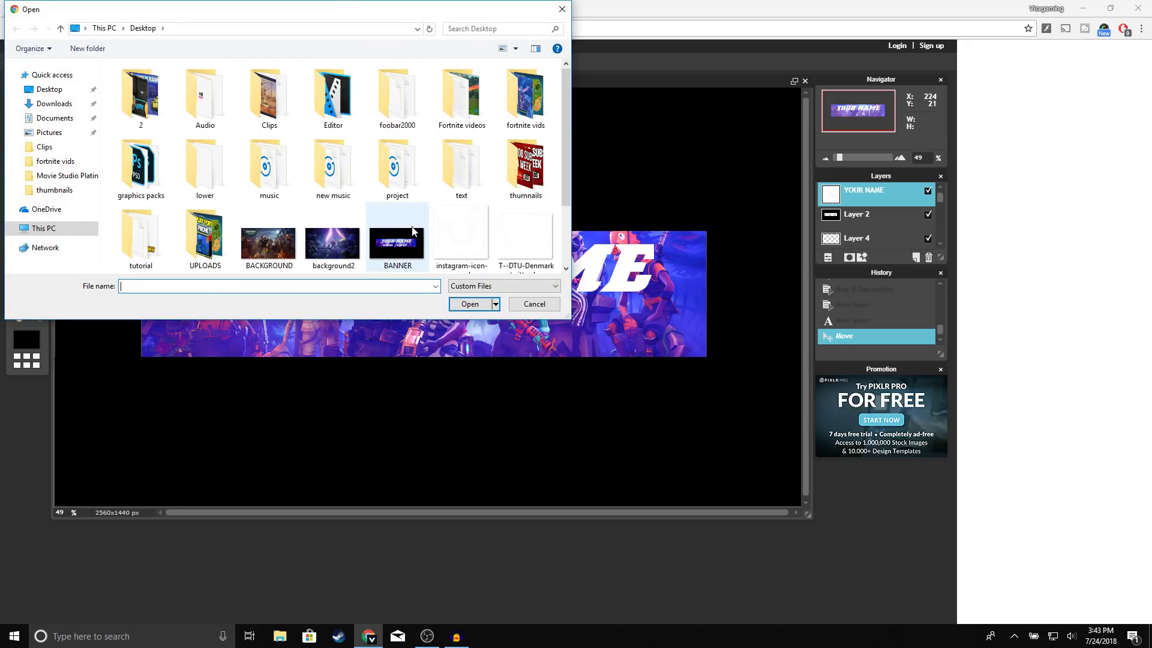
double_click(455, 231)
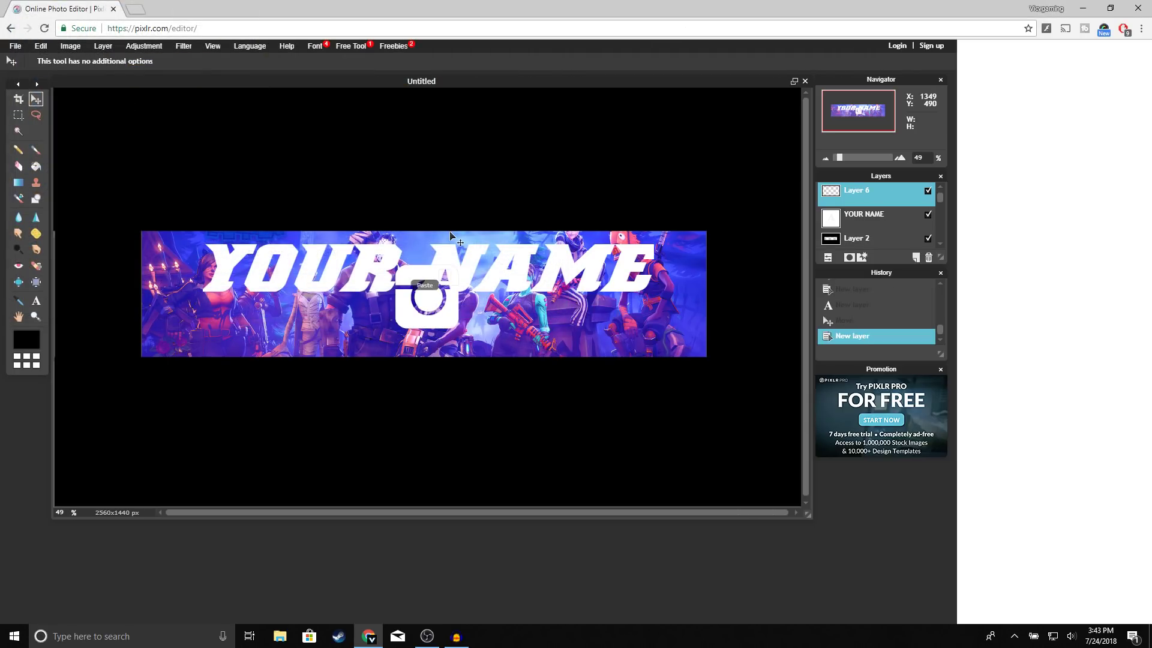
left_click_drag(425, 309, 388, 327)
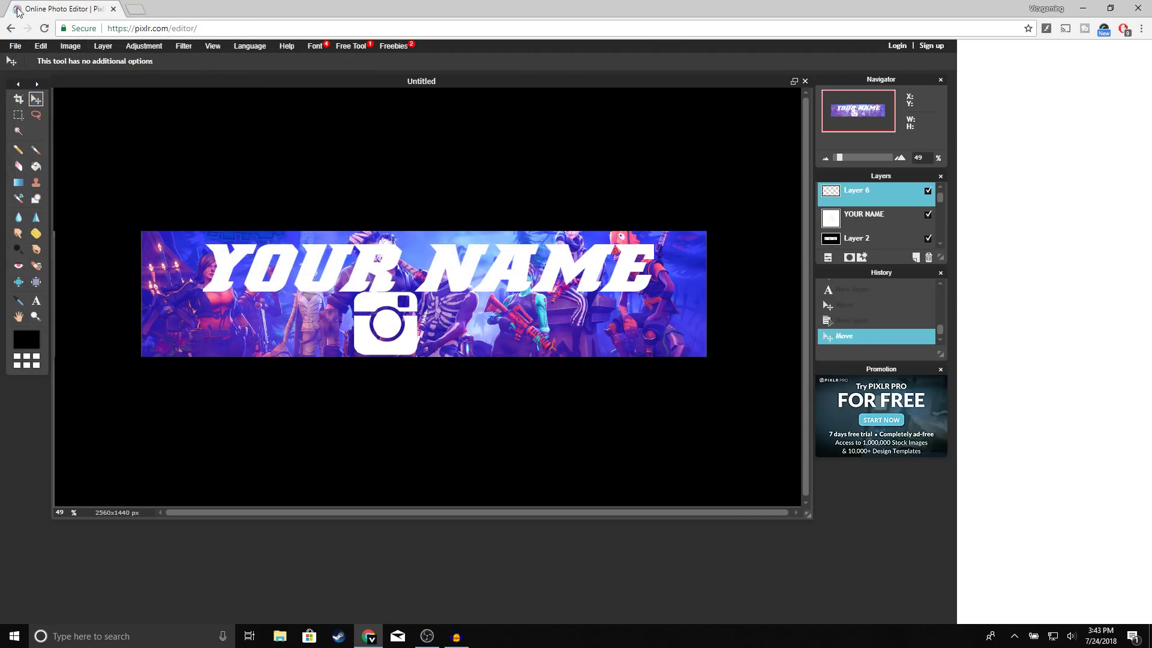
- Free-transform the Instagram icon down to about 60 px wide
left_click(42, 46)
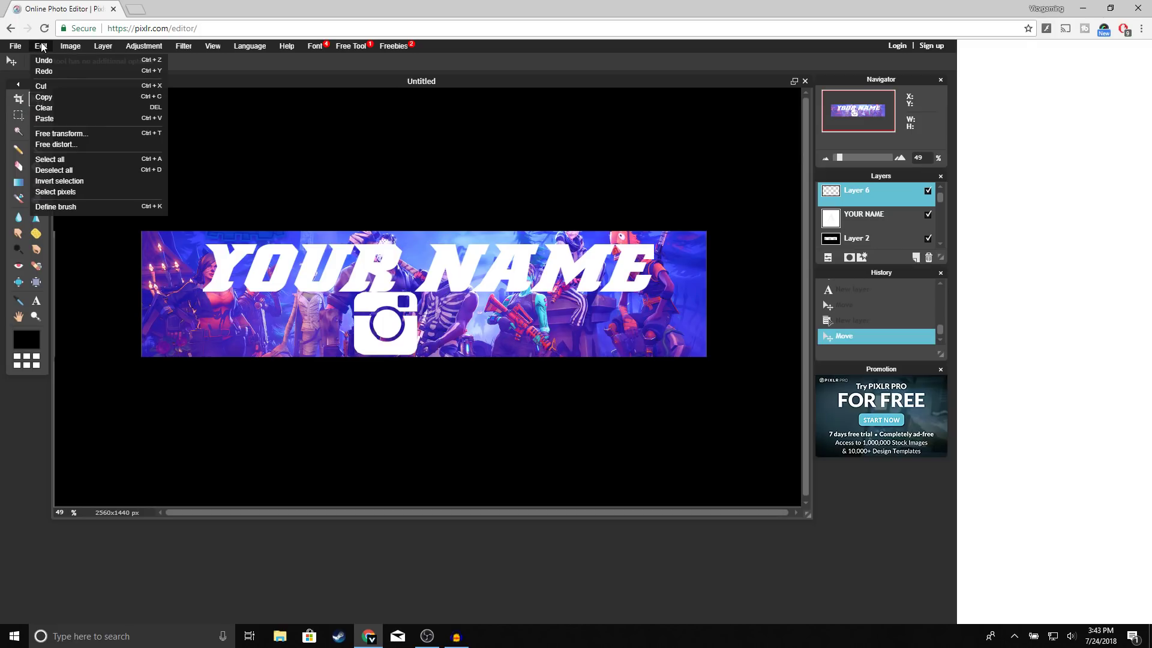
left_click(120, 133)
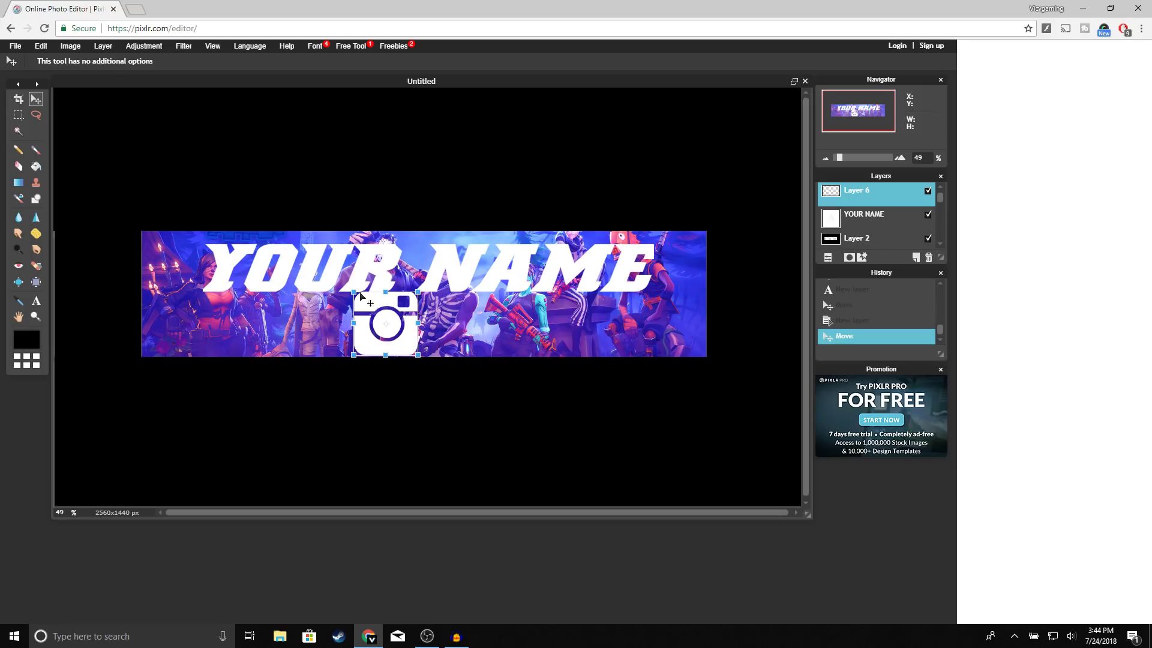
left_click_drag(352, 290, 228, 319)
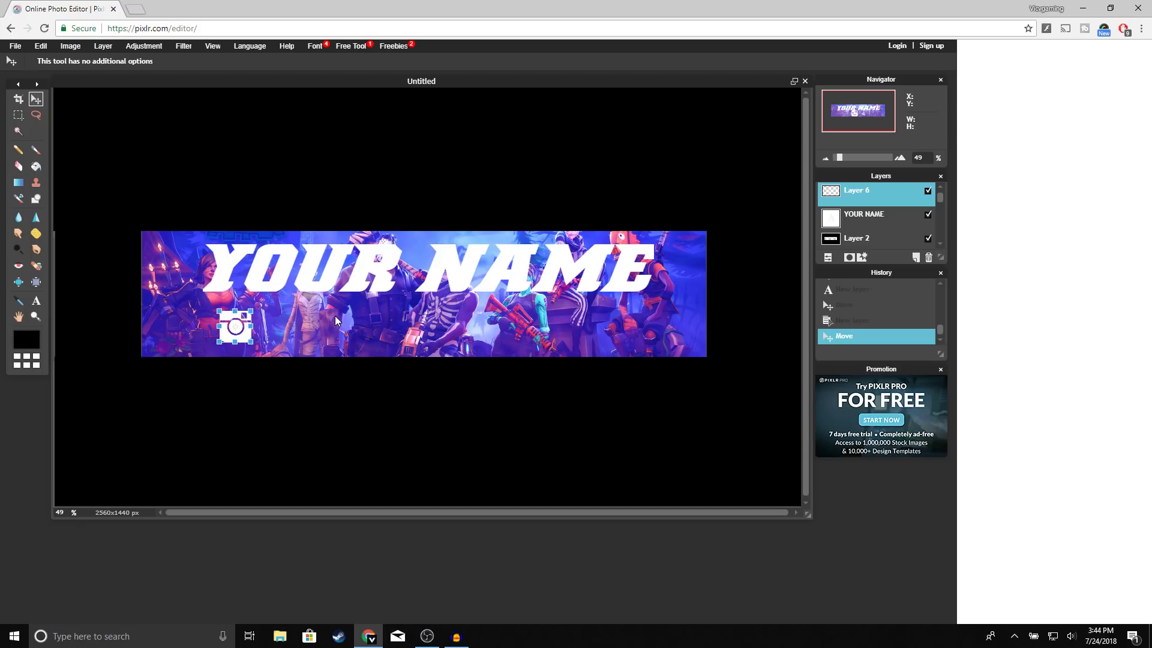
key("Return")
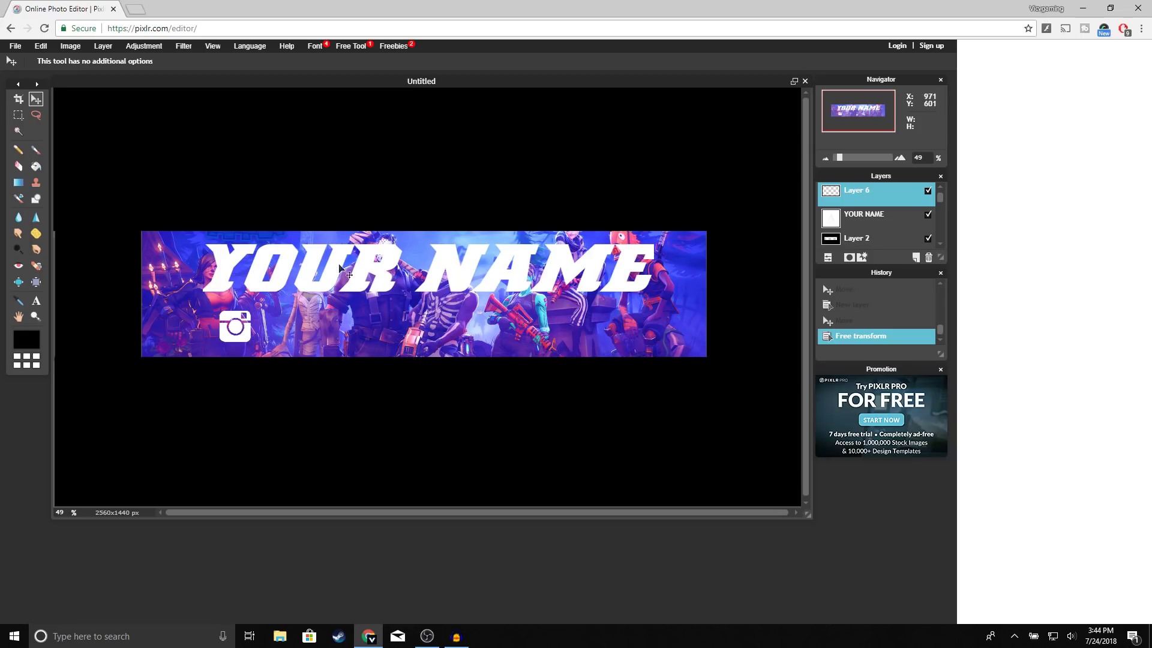
left_click(92, 46)
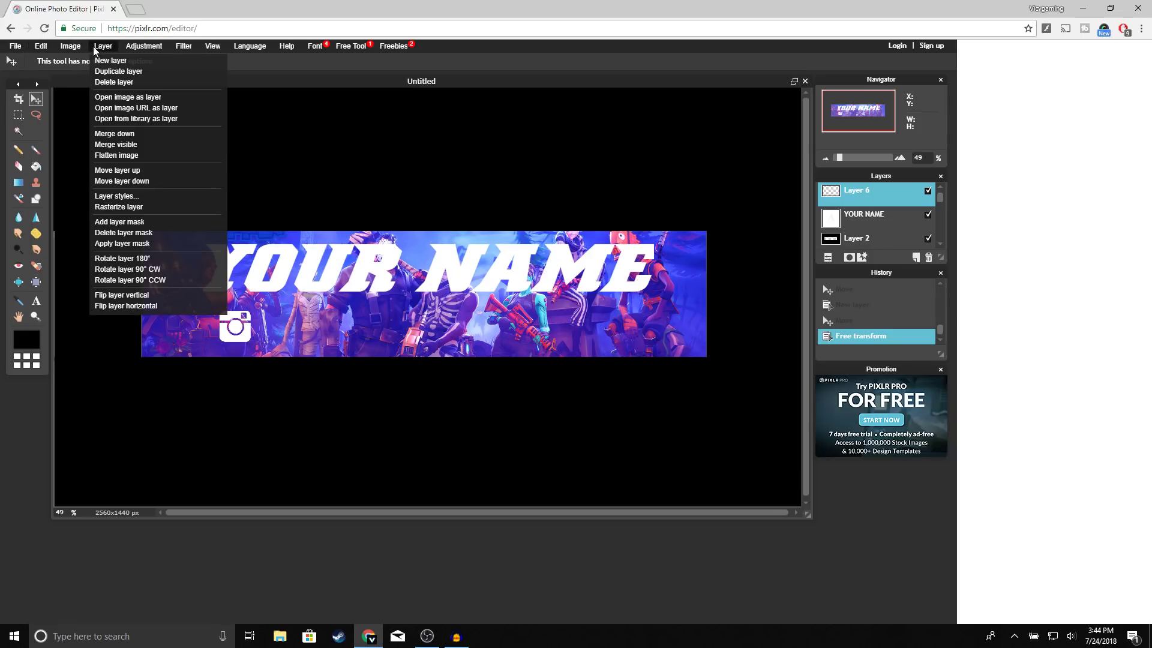
- Add the Twitter bird image, shrink it beside the Instagram icon, and create an empty layer
left_click(157, 97)
scroll(352, 221, "down", 1)
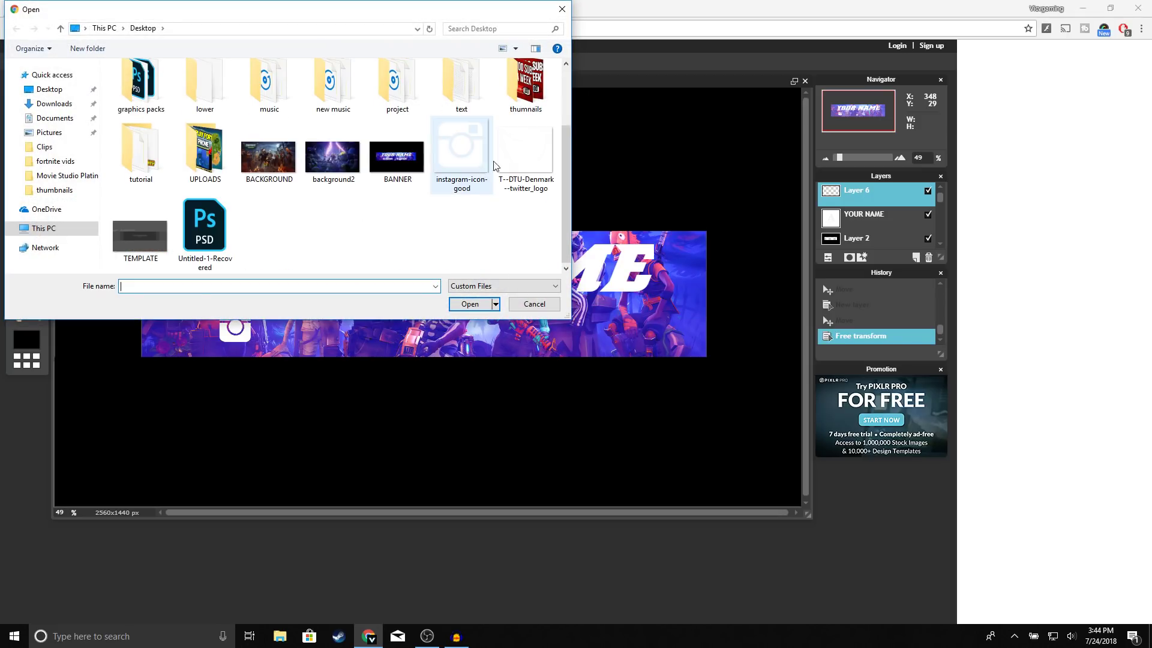
double_click(521, 159)
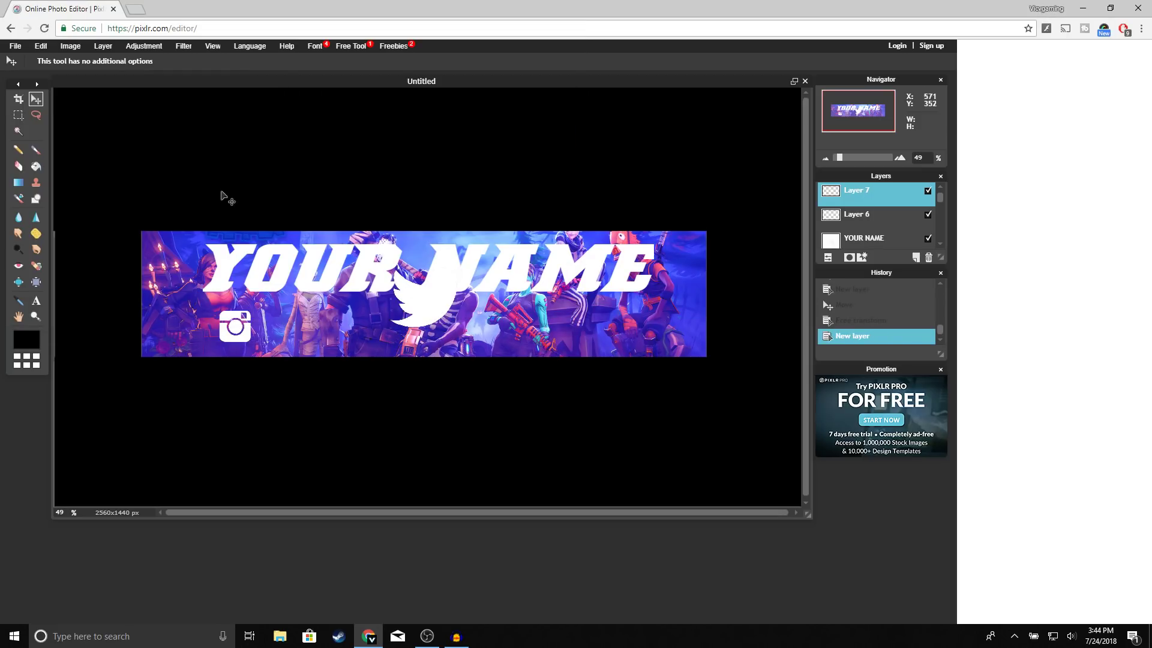
left_click(41, 46)
left_click(85, 132)
left_click_drag(392, 268, 435, 324)
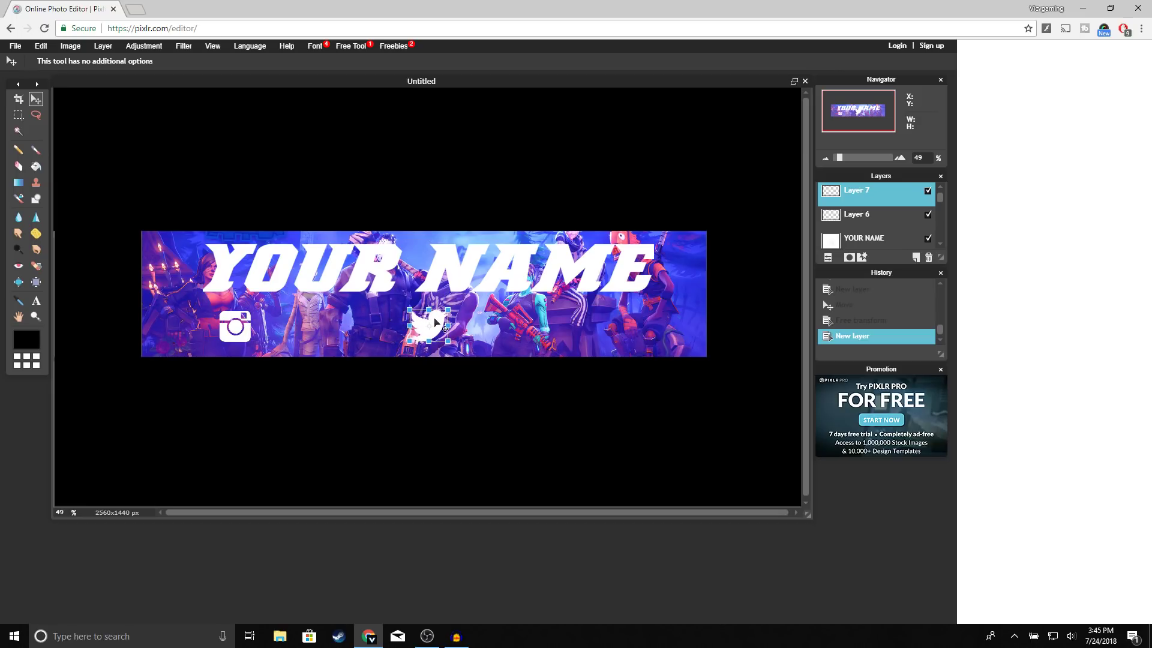
left_click(582, 301)
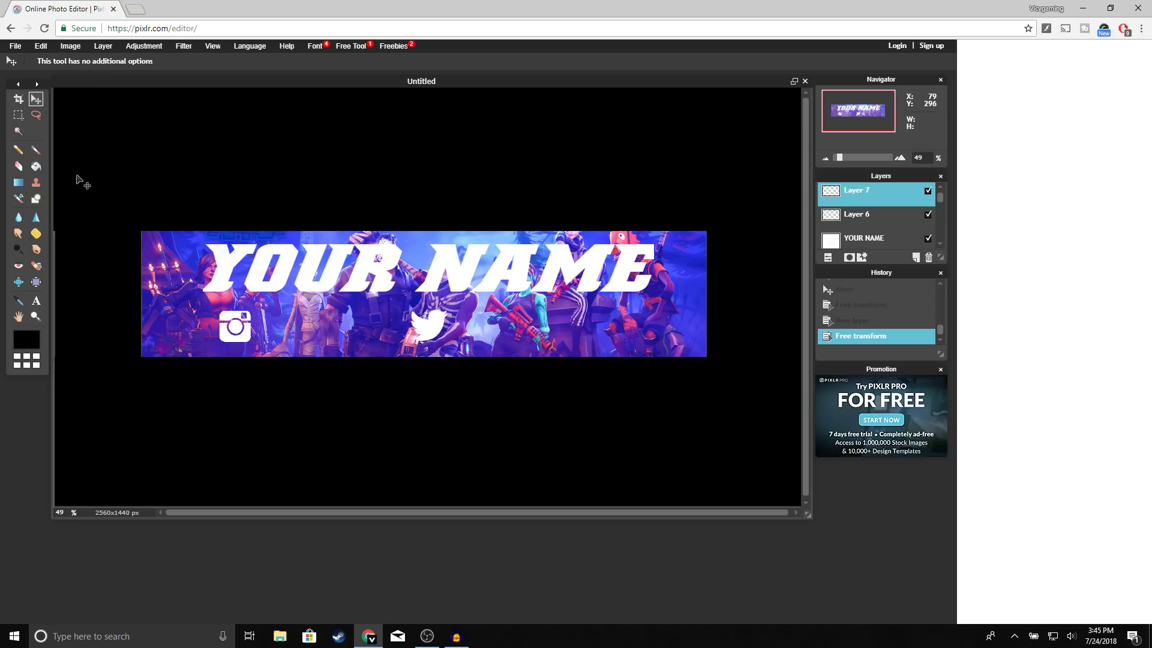
left_click(37, 301)
key("ctrl+shift+n")
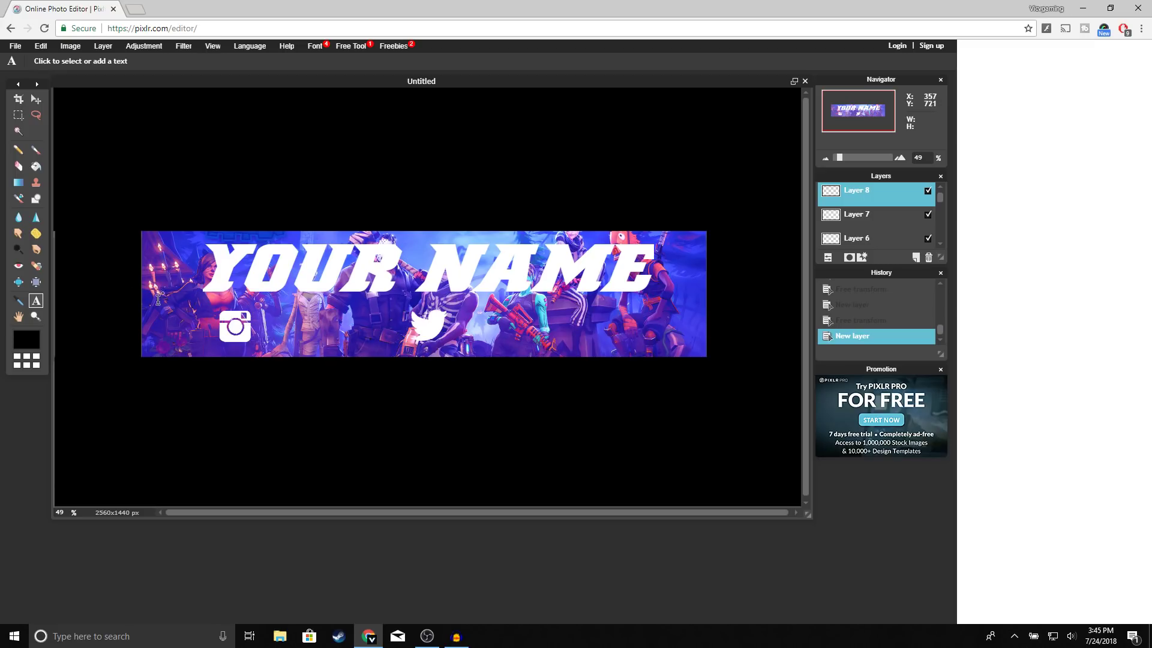
- Add a white 'YOUR NAME' label in American Captain at size 100
left_click(273, 330)
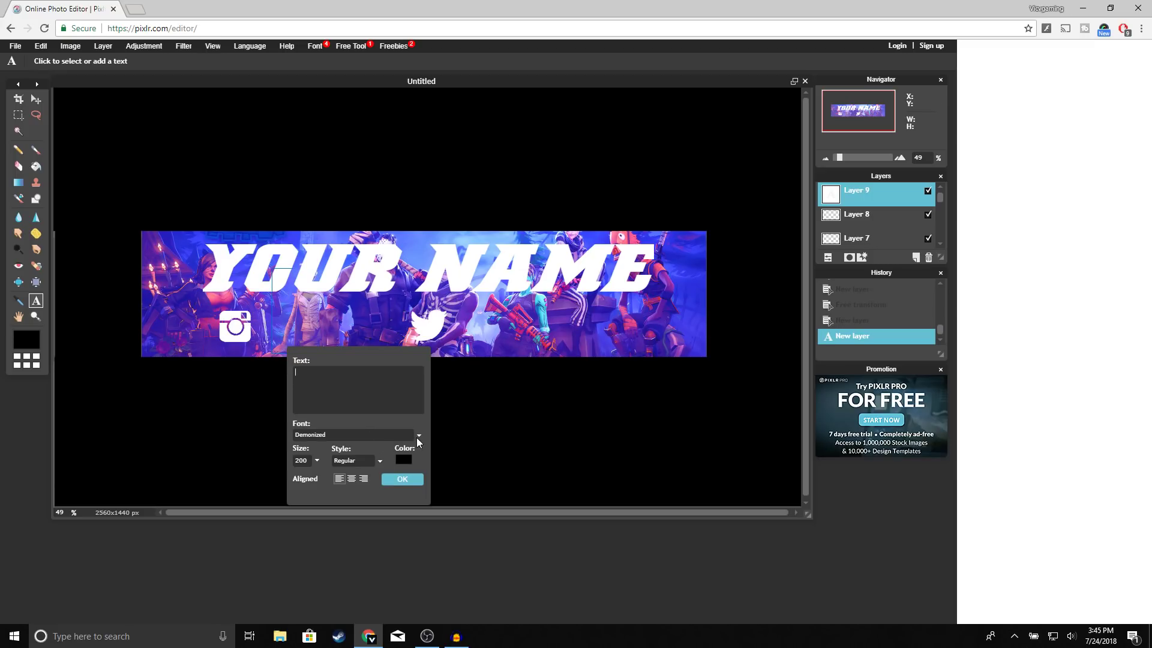
left_click(417, 438)
scroll(346, 459, "up", 10)
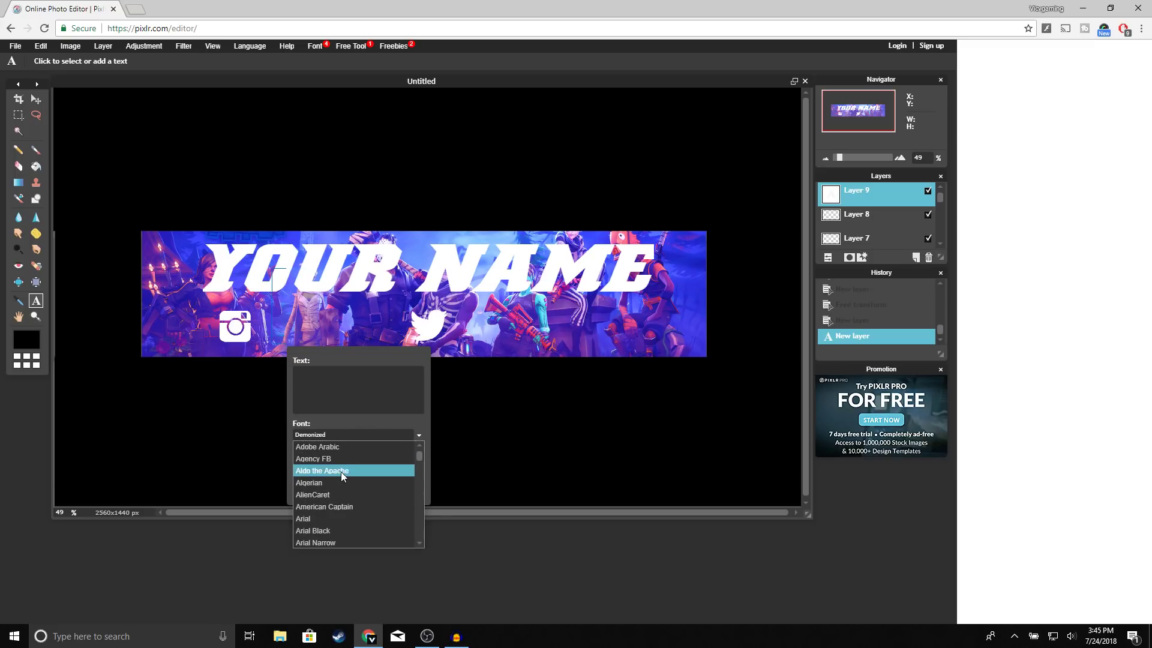
left_click(340, 505)
double_click(311, 461)
type("100")
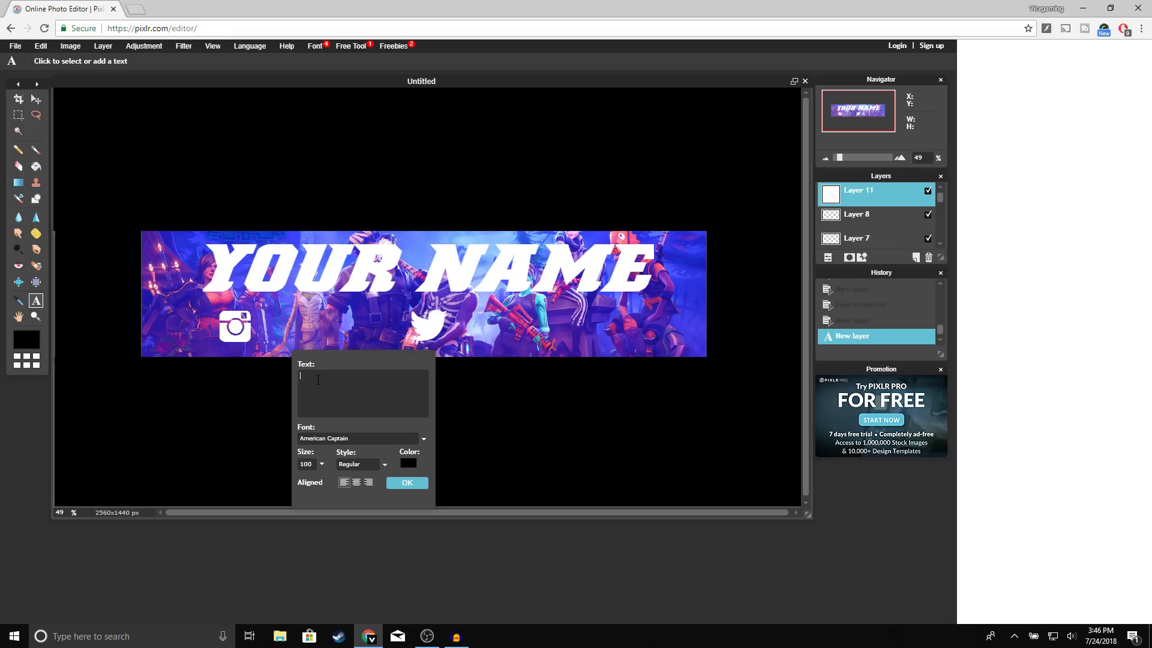
type("YOUR NAME")
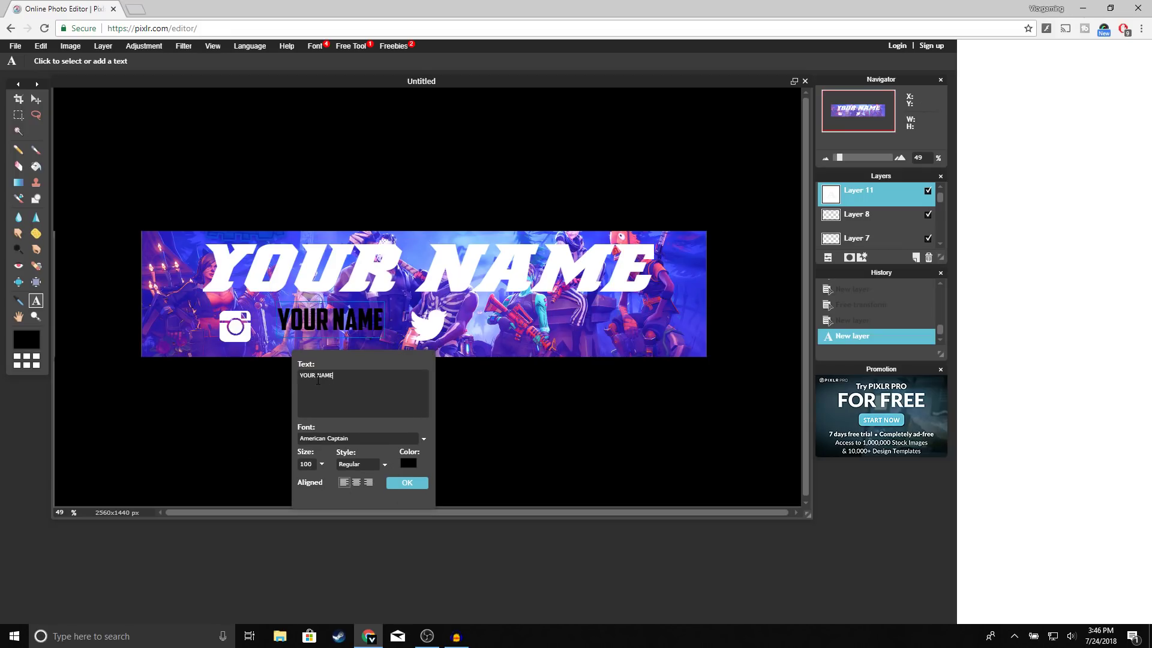
left_click(410, 465)
left_click_drag(350, 409, 526, 427)
left_click(620, 416)
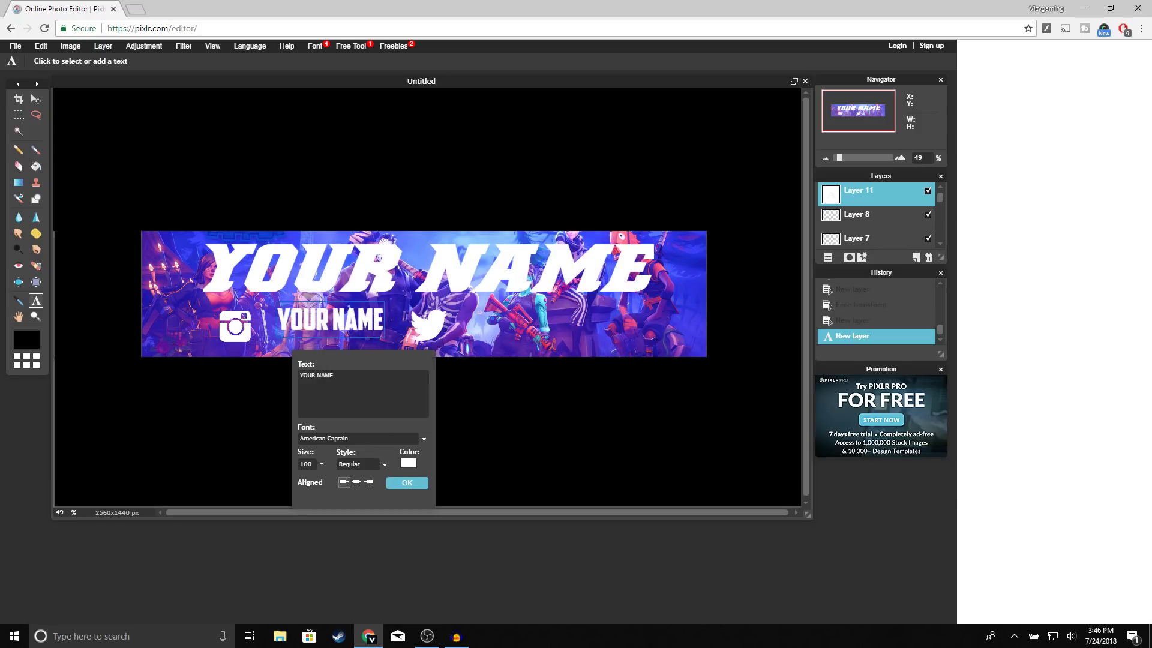
left_click(414, 487)
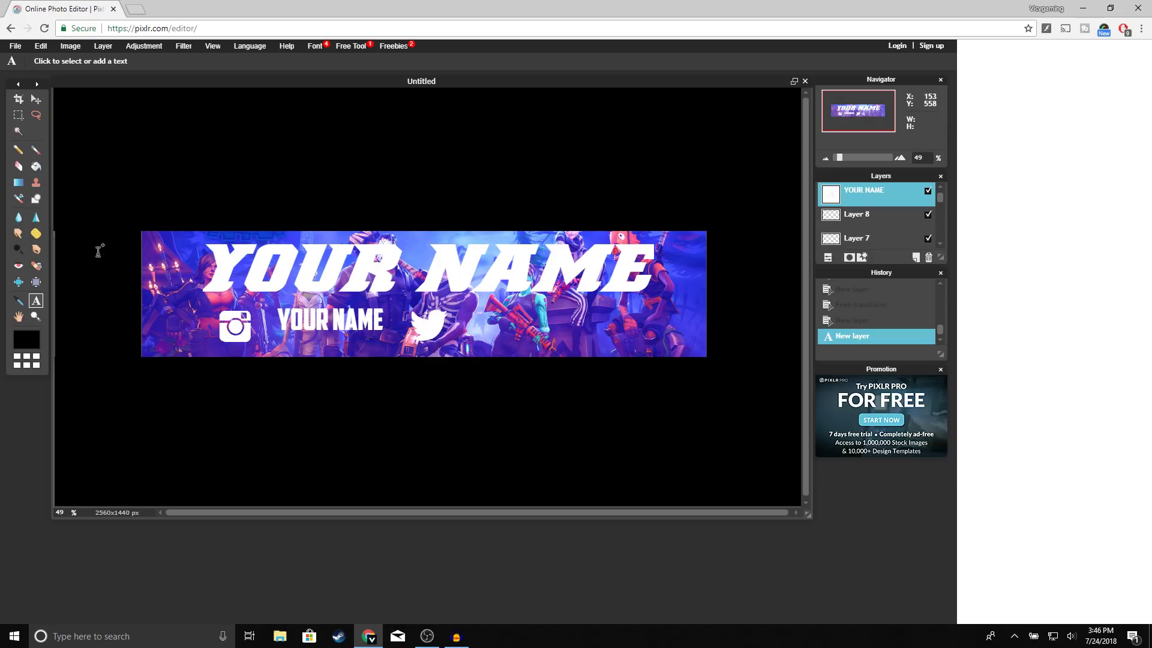
- Move the small YOUR NAME label beside the Instagram icon
left_click(36, 99)
left_click_drag(326, 320, 306, 329)
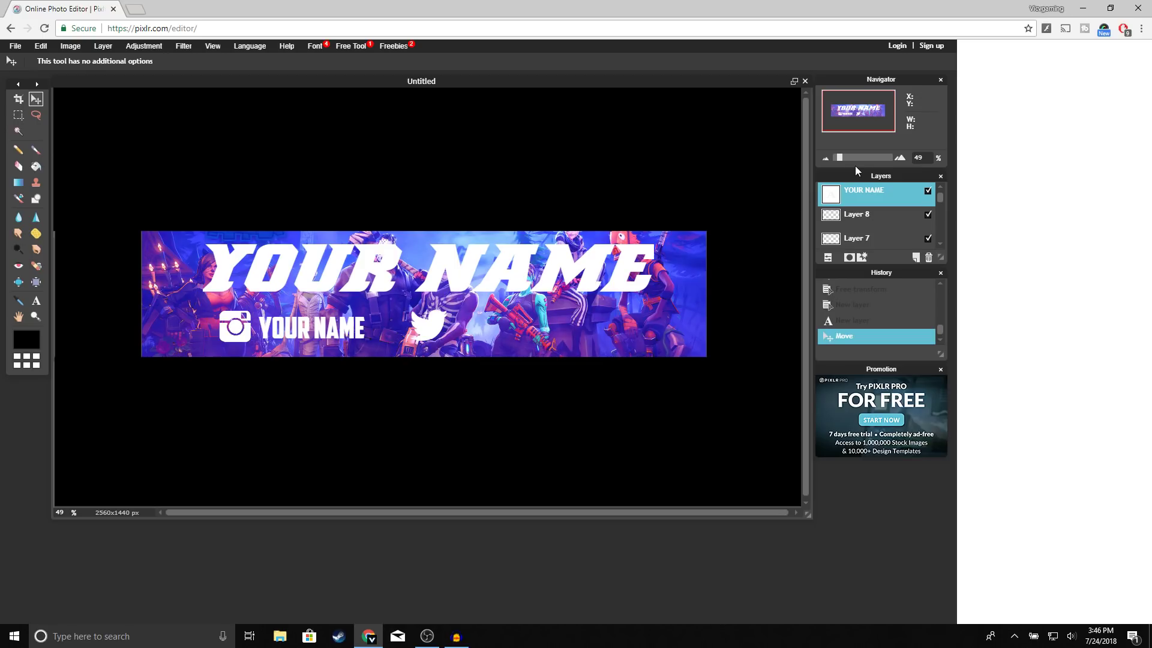
right_click(854, 194)
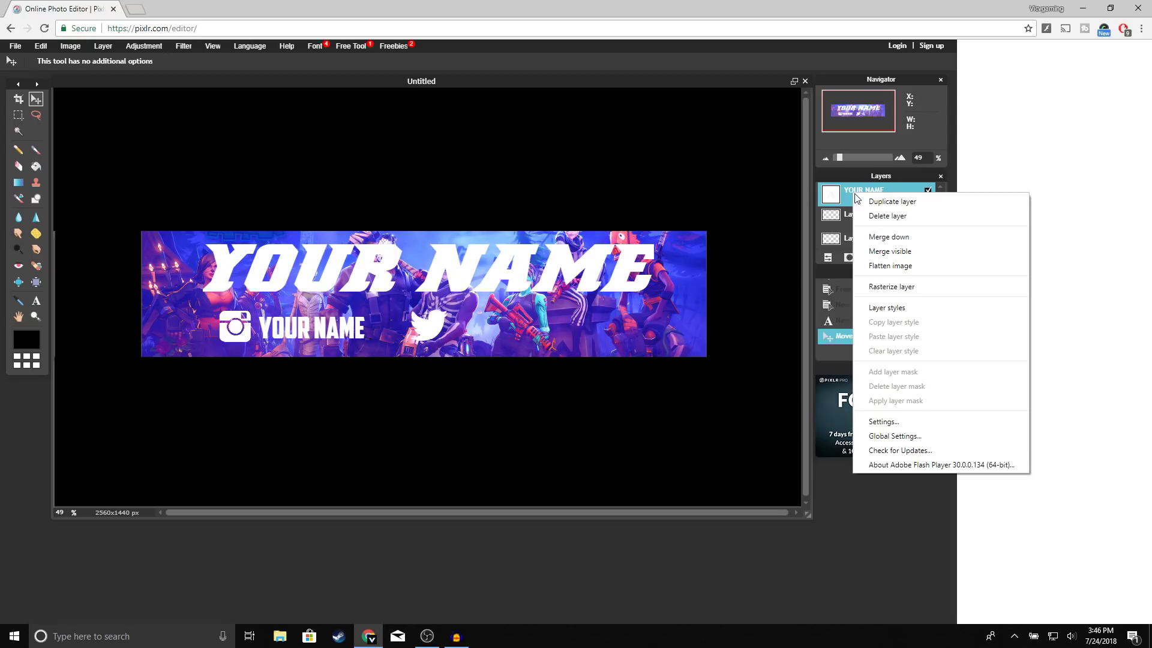
- Duplicate the small YOUR NAME label and place the copy beside the Twitter bird
left_click(892, 202)
left_click_drag(318, 328, 509, 327)
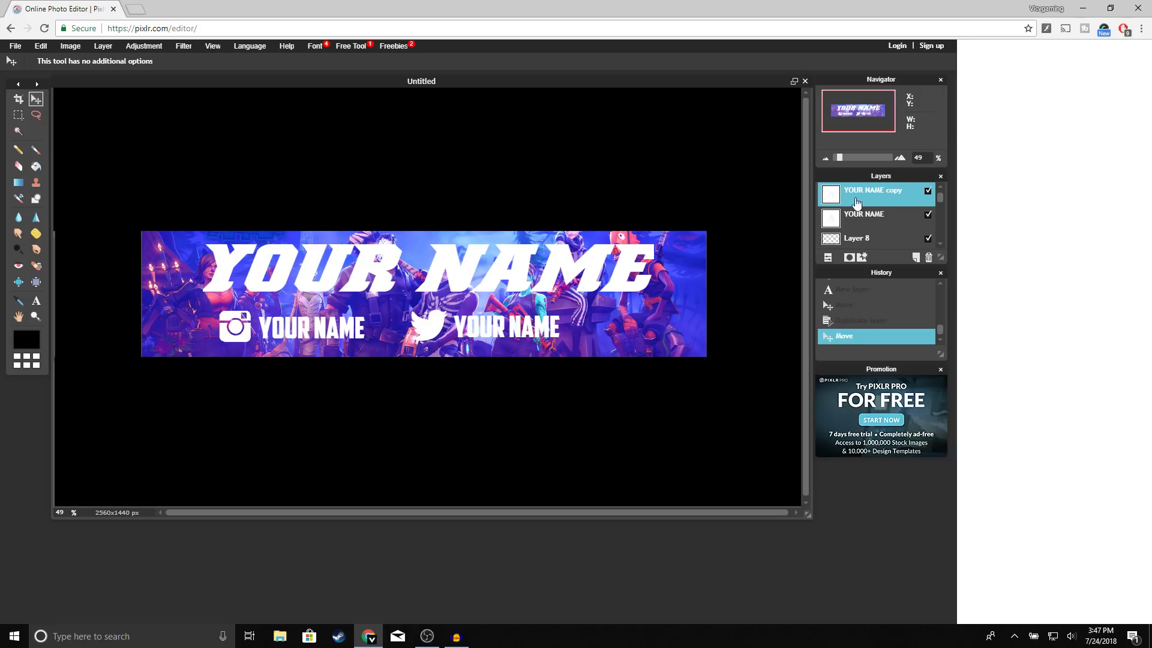
scroll(858, 204, "down", 3)
left_click(858, 204)
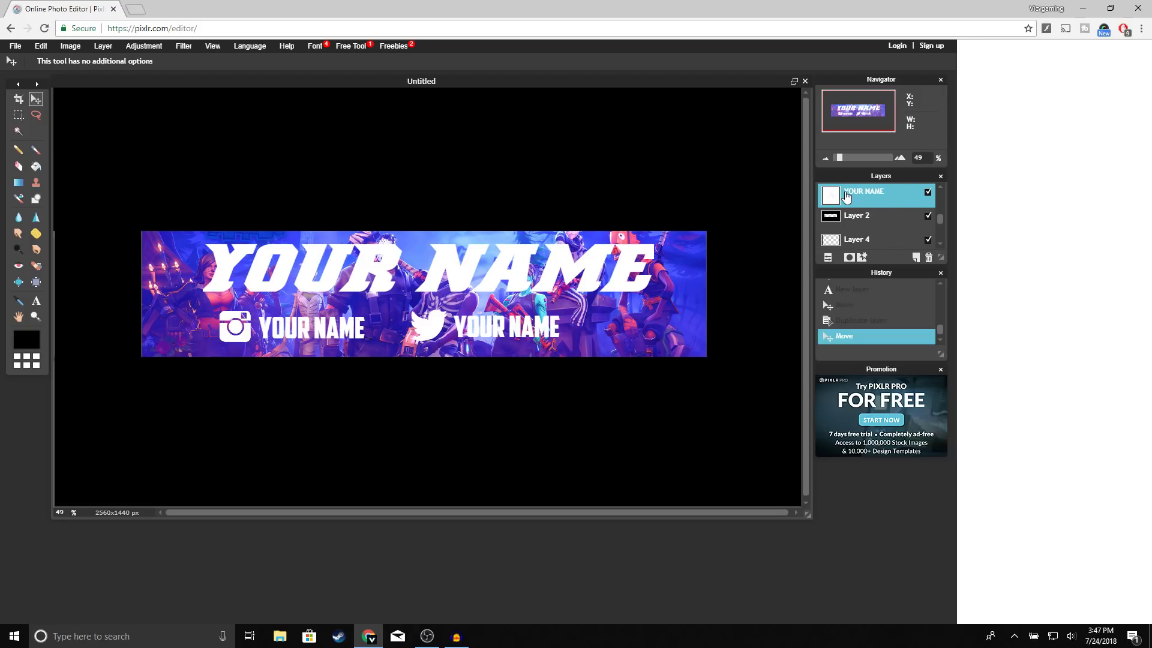
- Give the big YOUR NAME title a black outer glow with hardness 10 and size 10
right_click(857, 197)
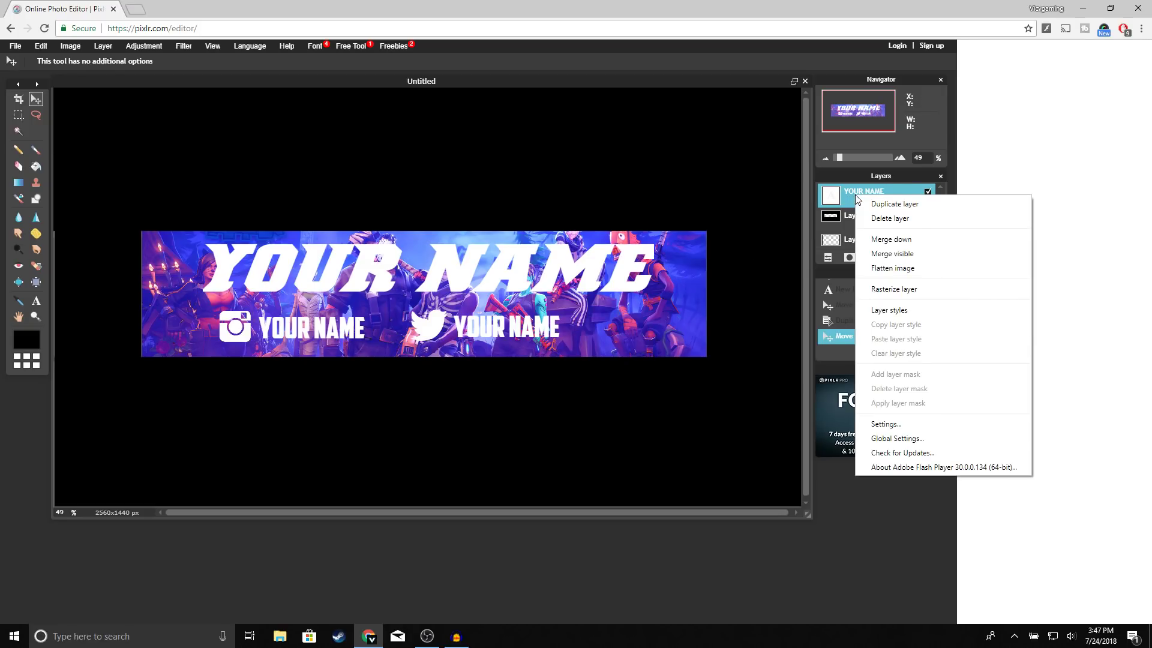
left_click(889, 310)
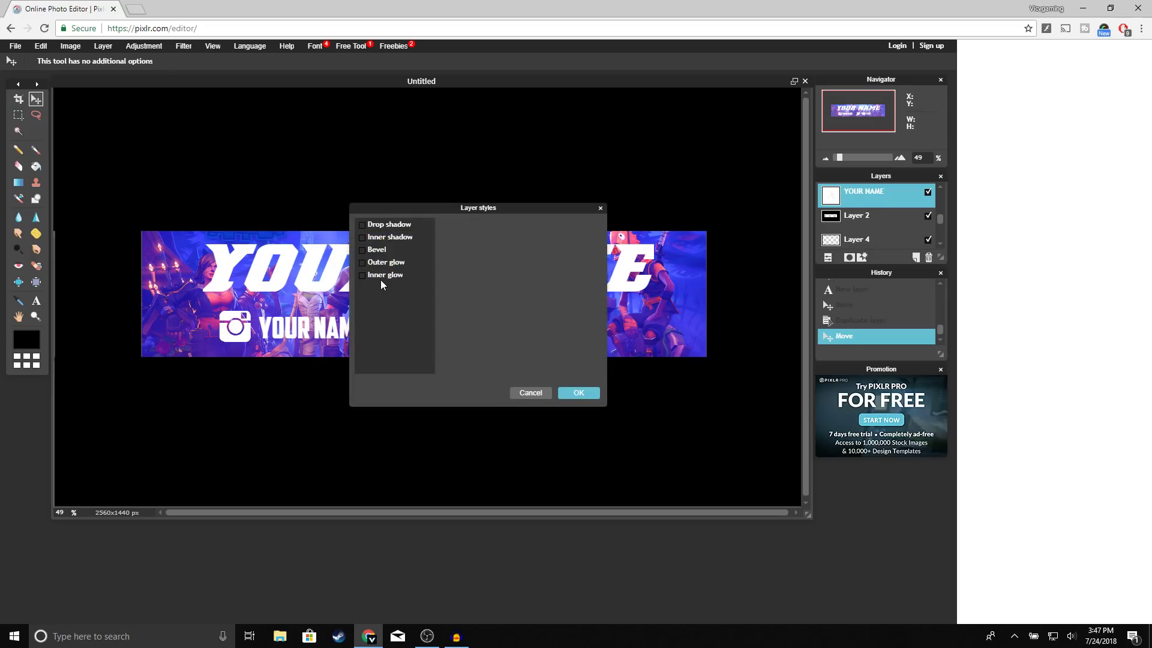
left_click(363, 264)
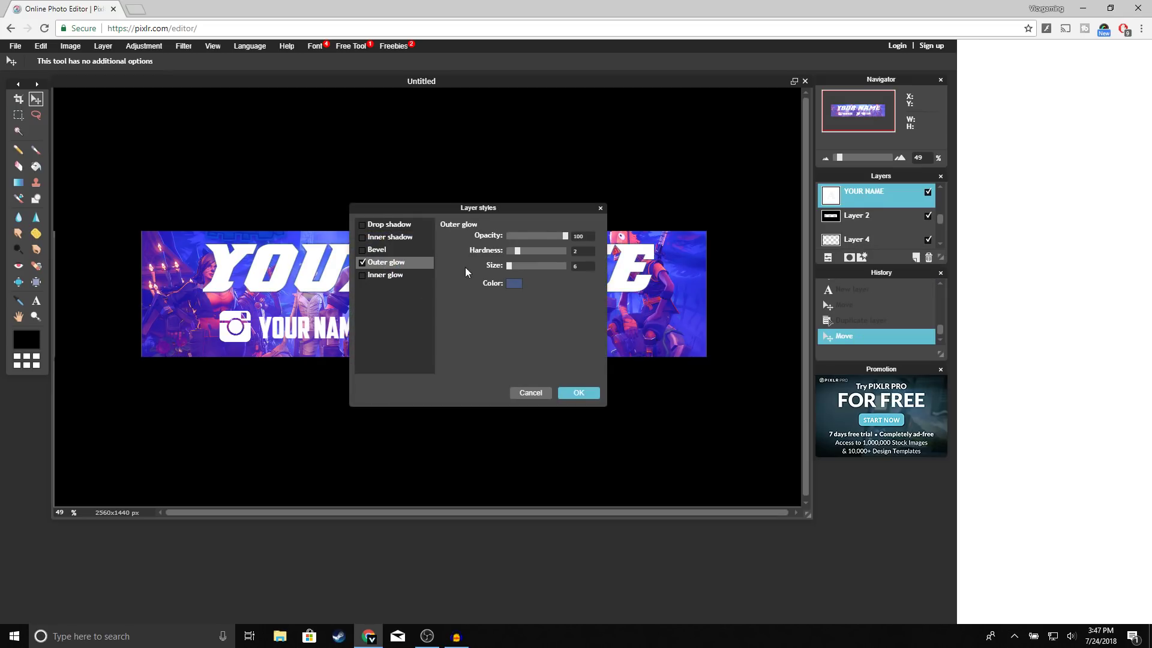
left_click(514, 284)
left_click_drag(407, 409, 315, 405)
left_click(605, 414)
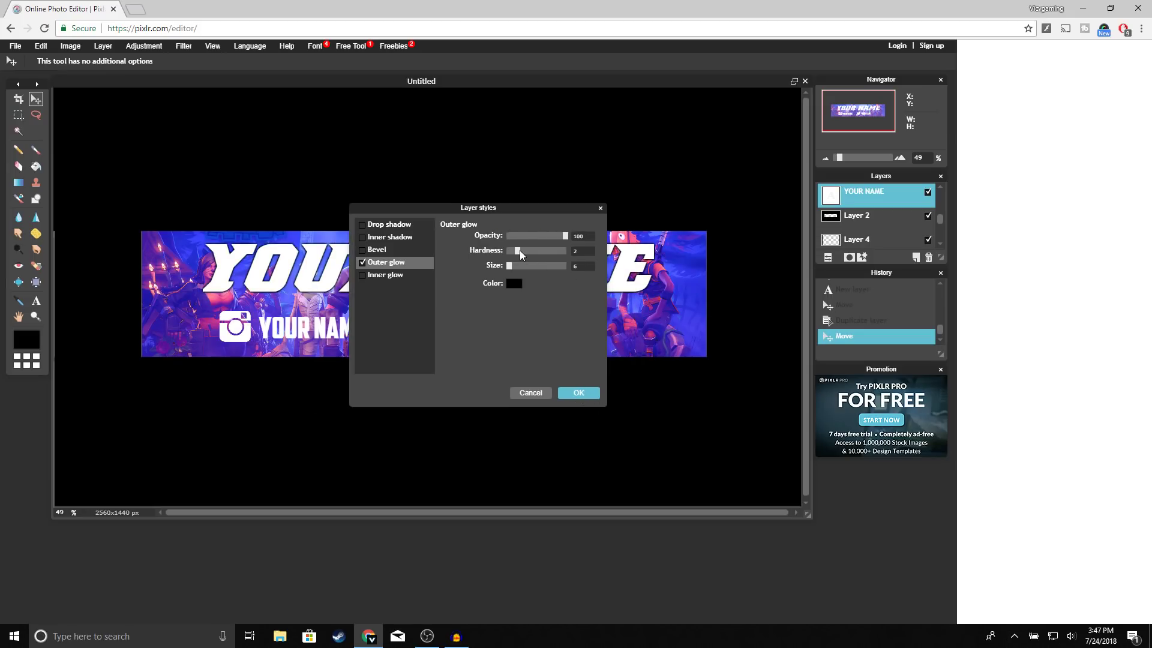
left_click_drag(517, 251, 605, 254)
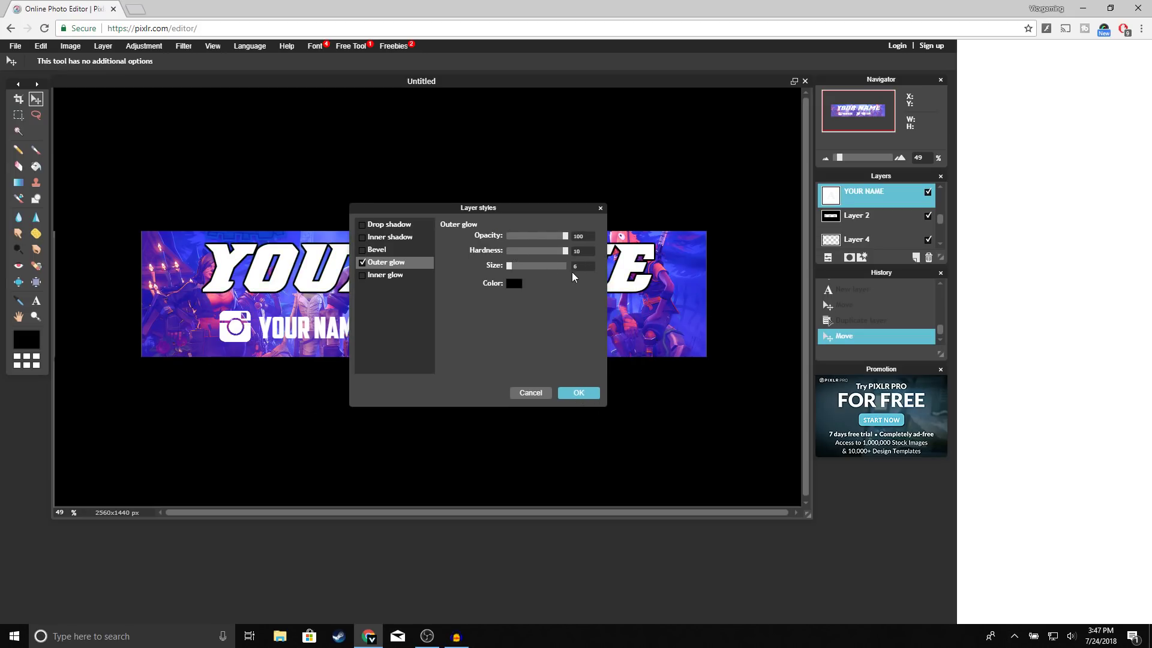
key("BackSpace")
type("10")
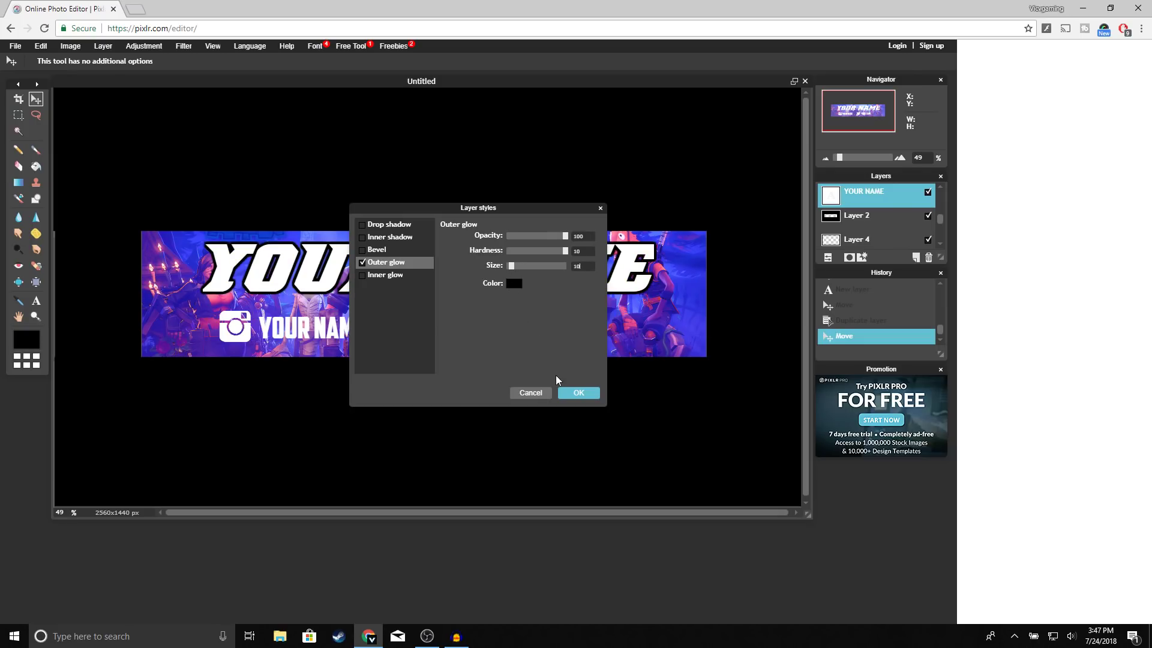
left_click(578, 393)
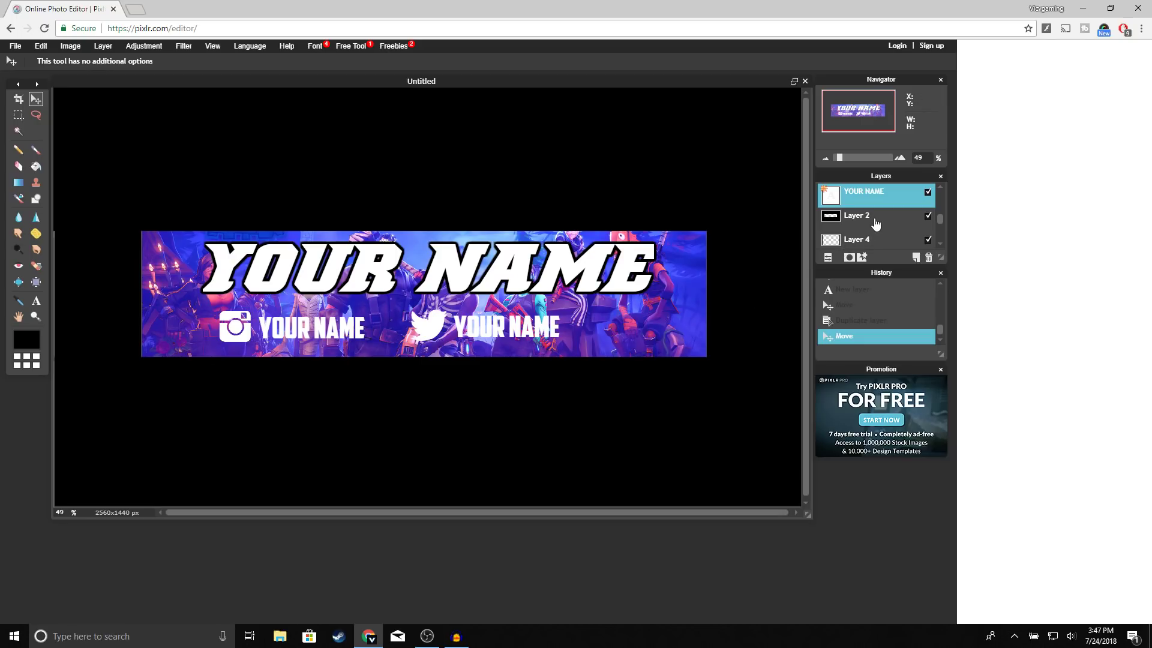
- Add a black outer glow layer style to Layer 7, the Twitter bird icon
left_click(856, 236)
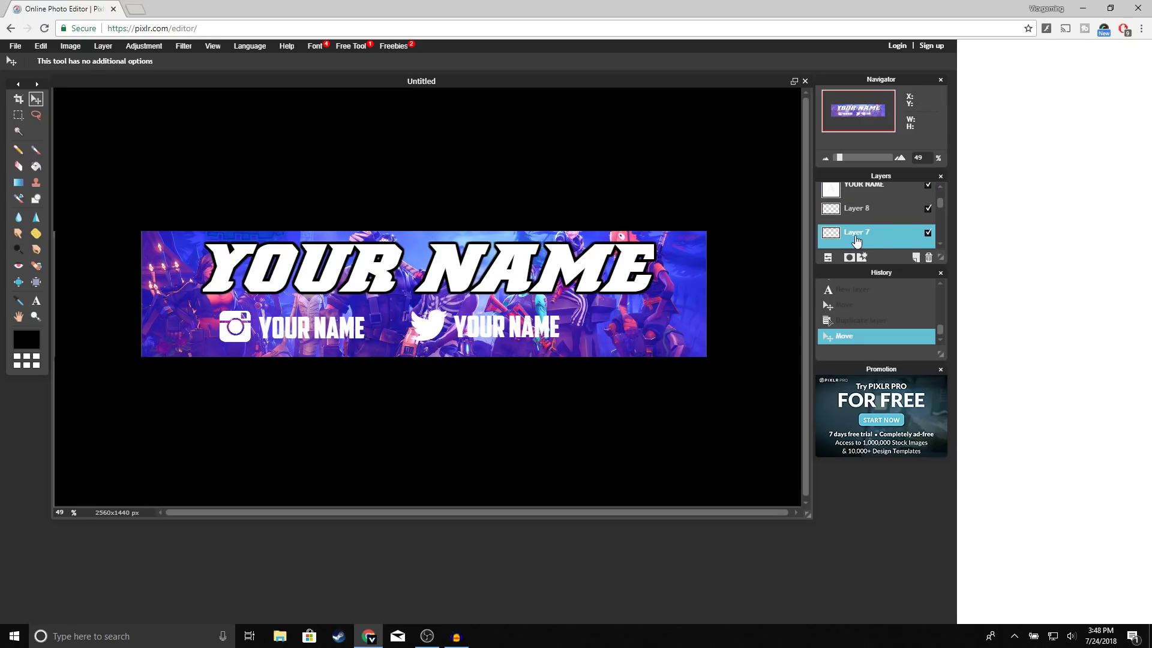
right_click(852, 235)
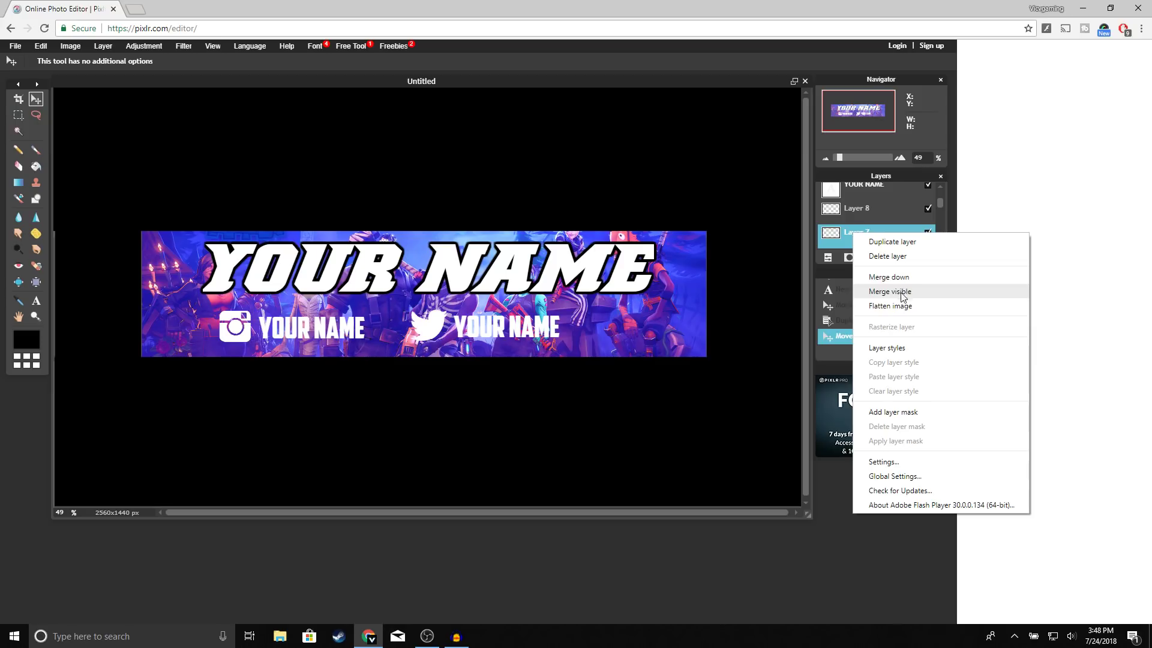
left_click(885, 348)
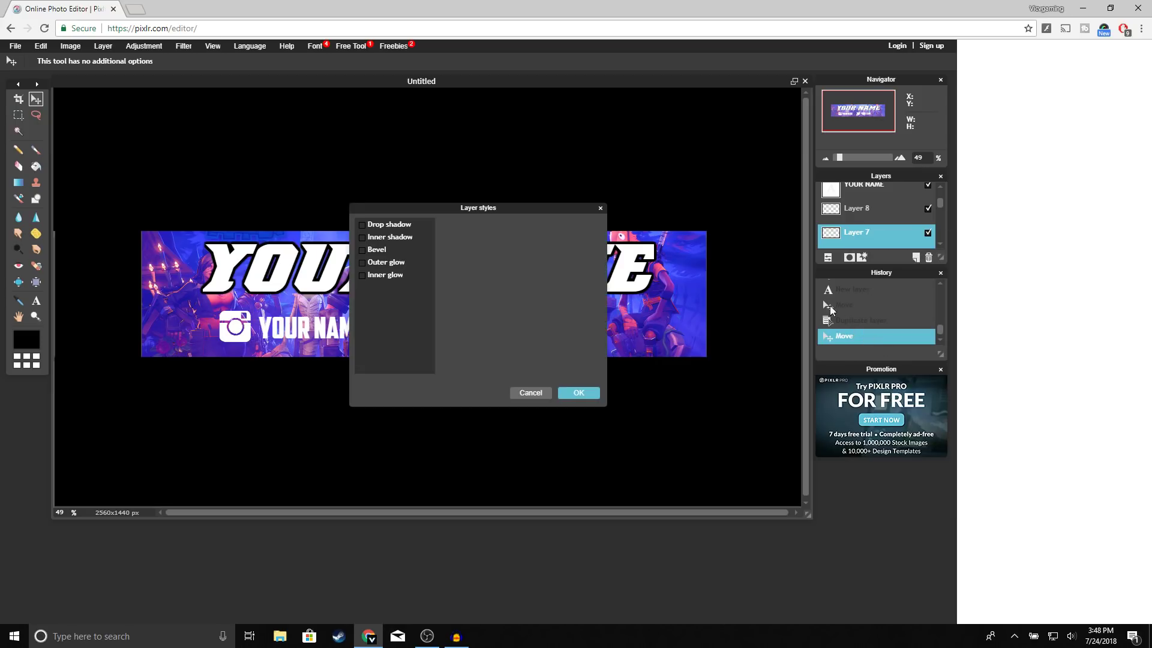
left_click(362, 263)
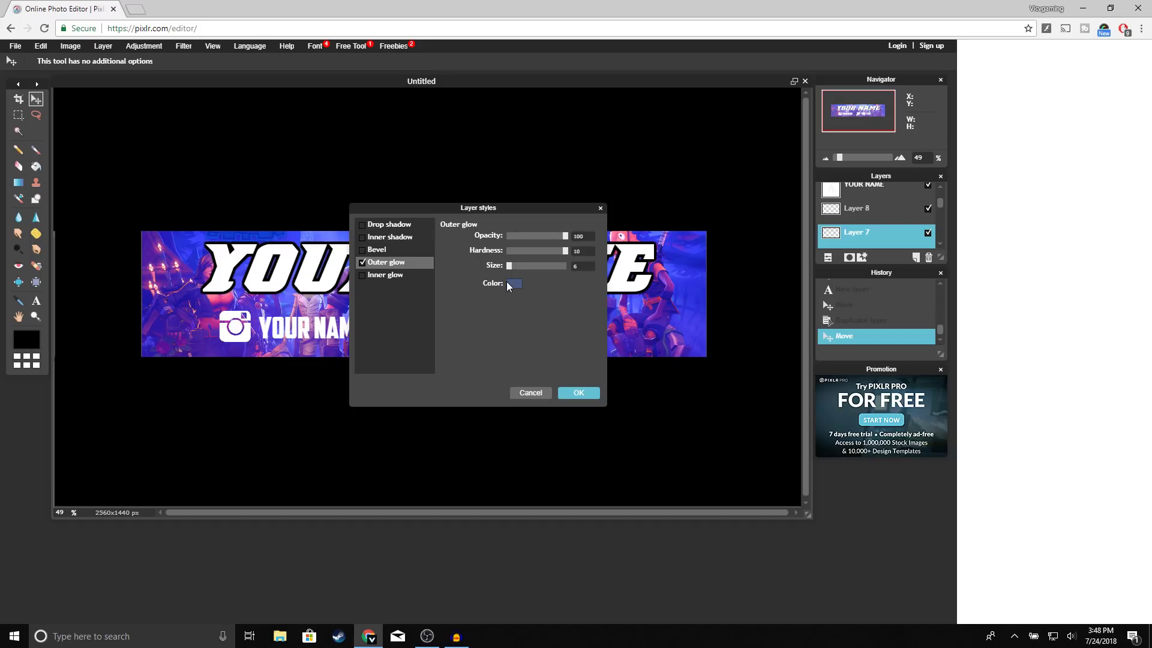
left_click(513, 284)
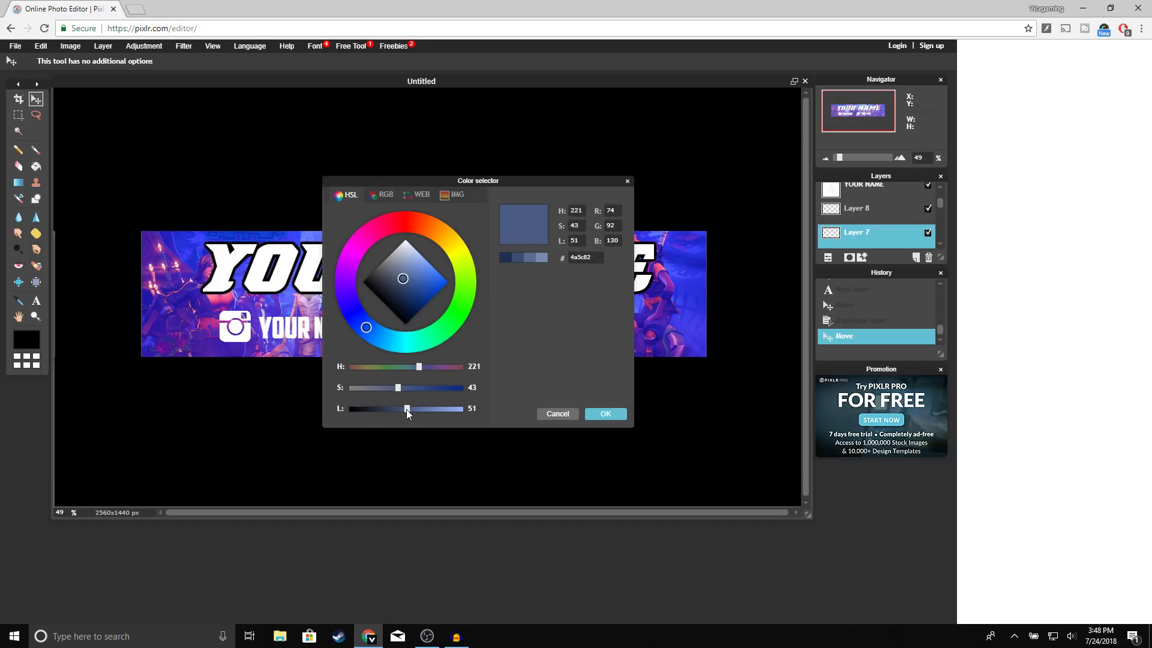
left_click_drag(405, 410, 336, 411)
left_click(608, 414)
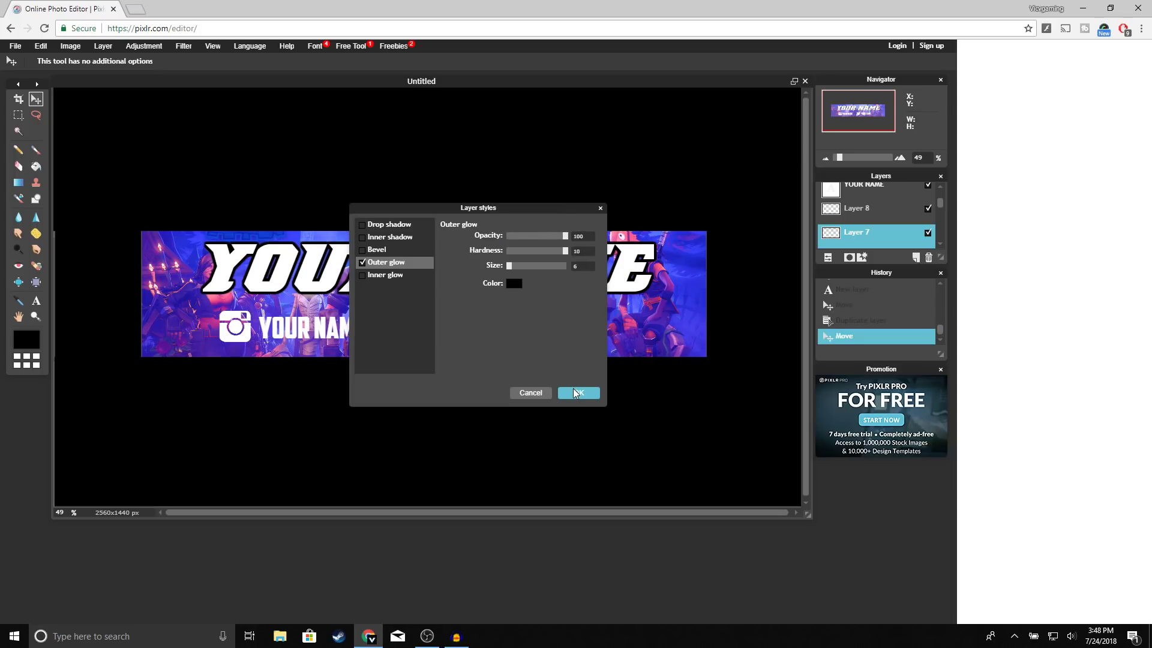
left_click(579, 391)
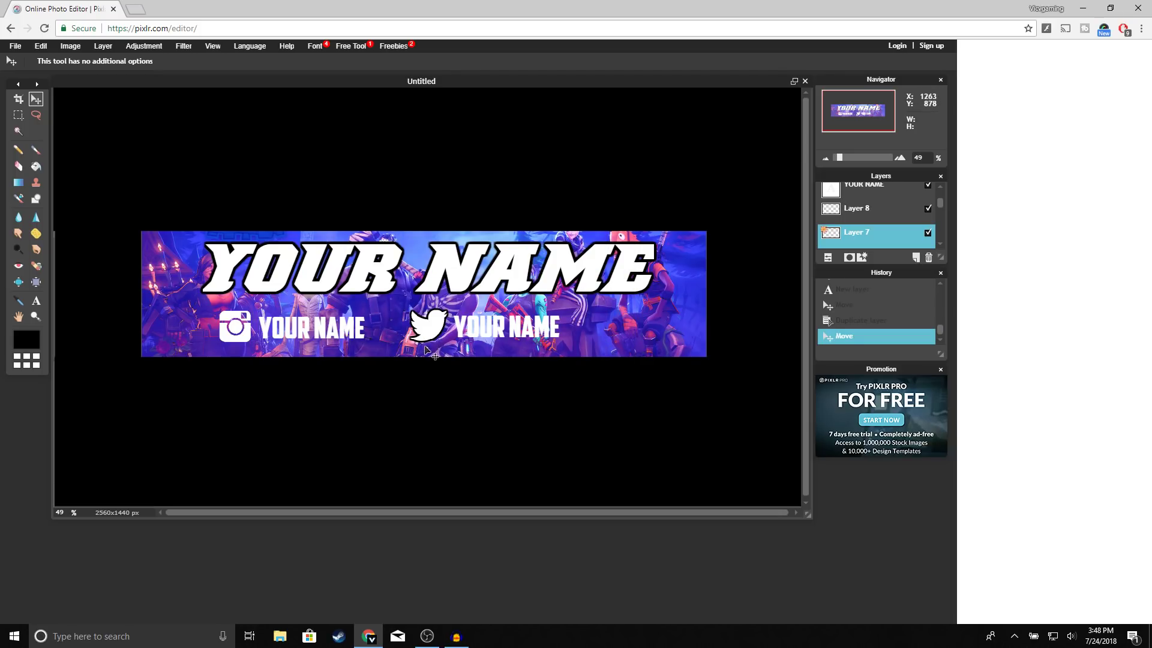
- Duplicate Layer 6, then hide and delete the unwanted Layer 6 copy
left_click(940, 244)
left_click(859, 226)
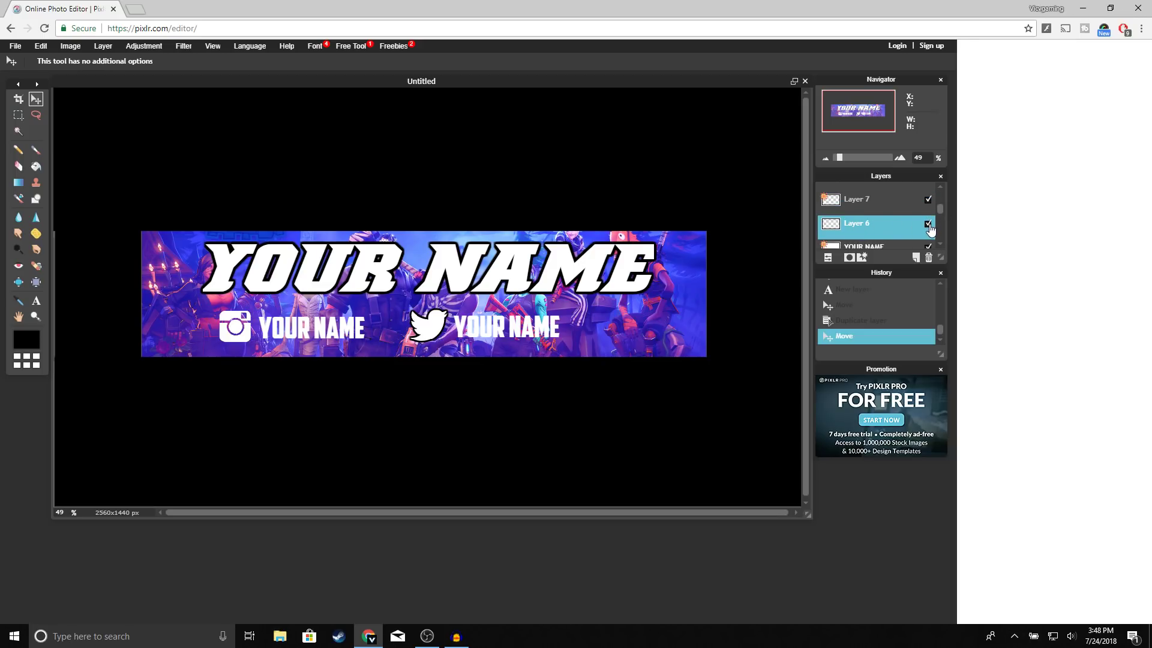
right_click(866, 225)
left_click(906, 231)
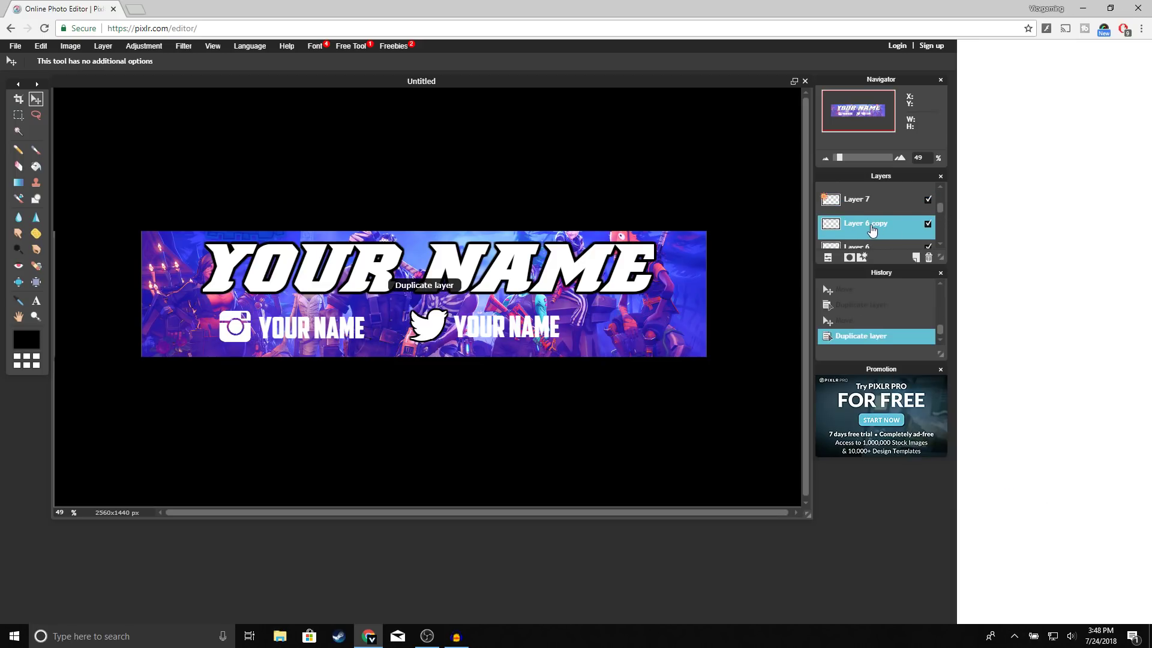
right_click(872, 226)
left_click(872, 227)
left_click(928, 224)
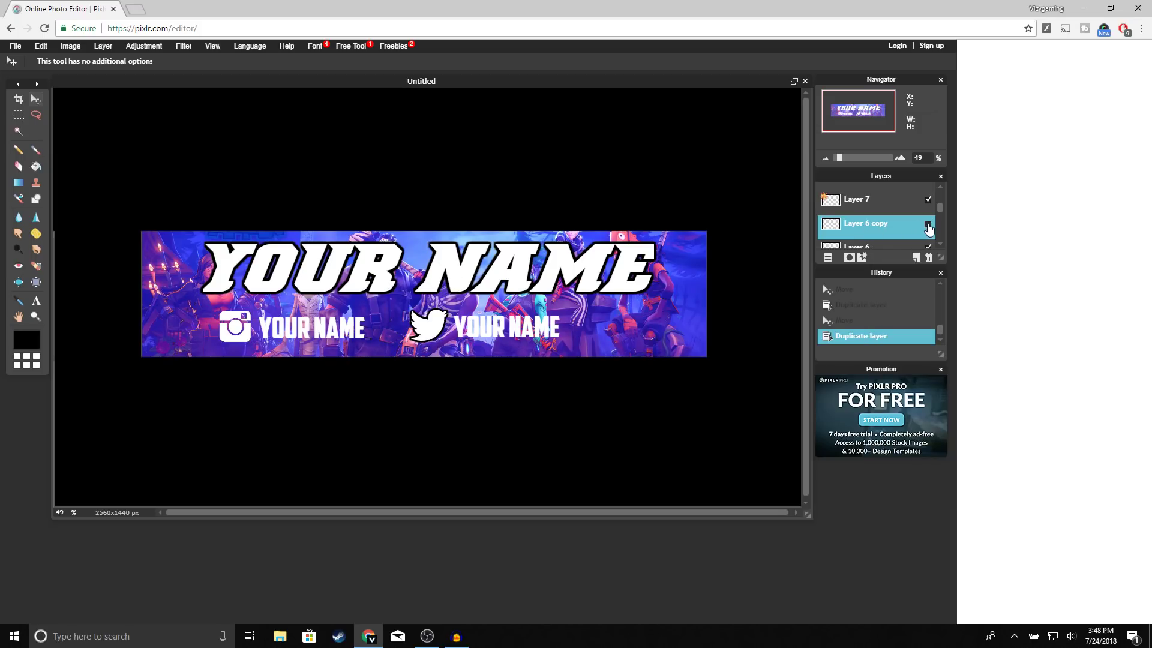
left_click(929, 257)
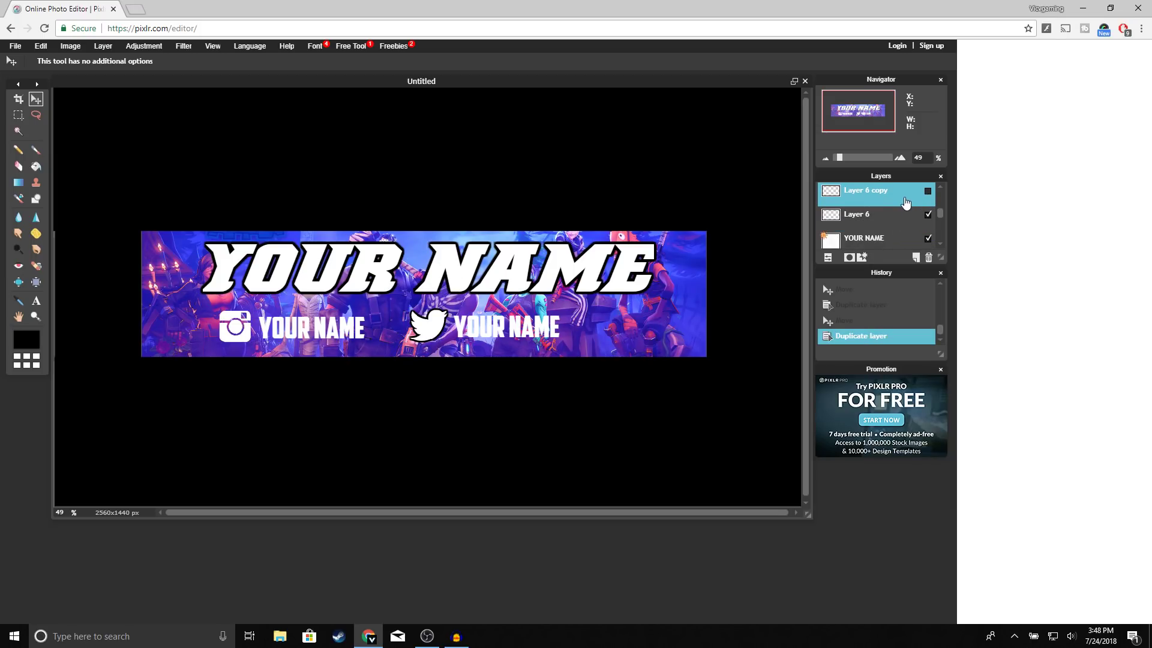
- Give Layer 6, the Instagram icon, a black outer glow with hardness 10
right_click(871, 195)
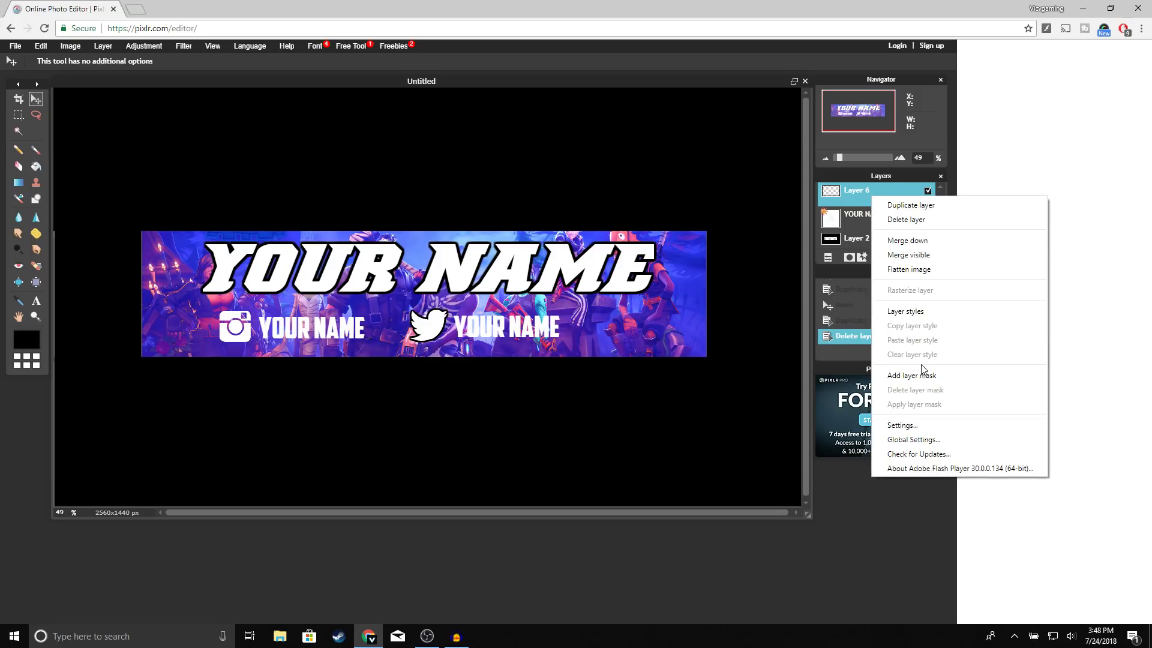
left_click(906, 311)
left_click(514, 283)
left_click(398, 405)
left_click(568, 409)
left_click_drag(538, 251, 578, 323)
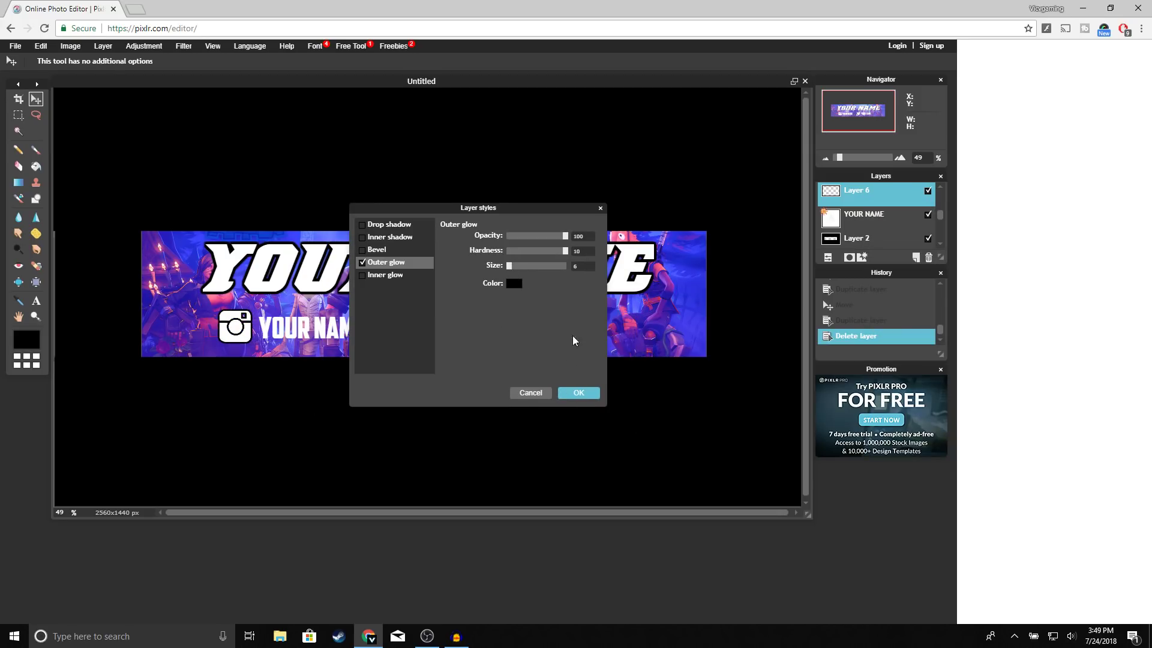
left_click(576, 393)
- Add a black outer glow to the small YOUR NAME label layer
scroll(873, 225, "up", 5)
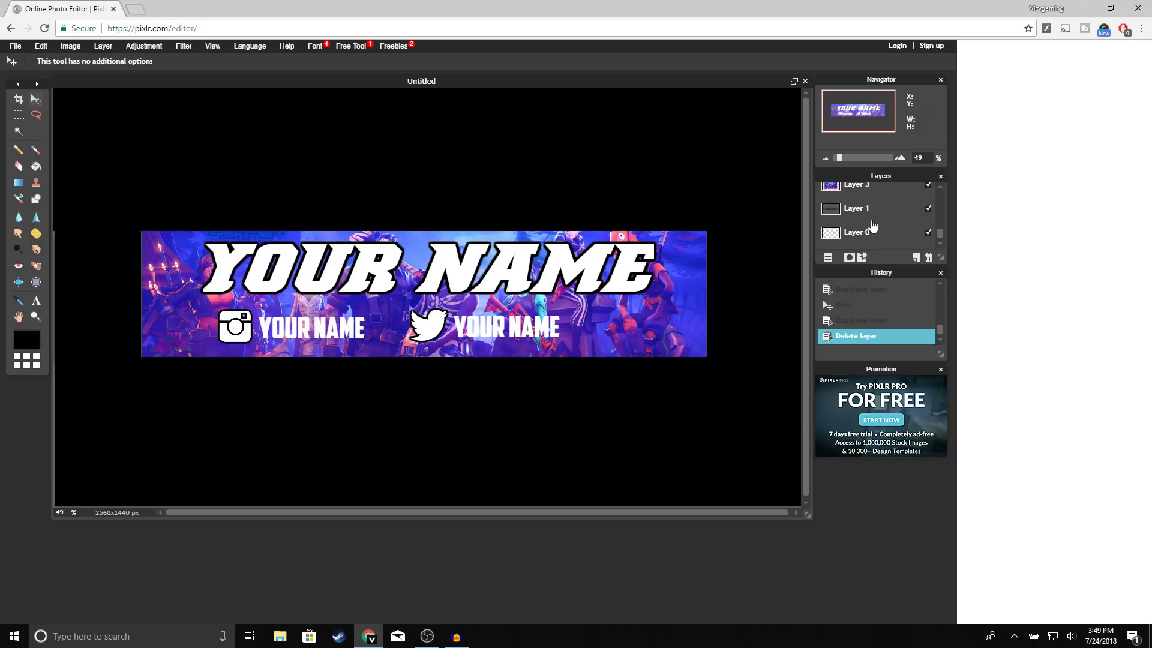
left_click(873, 226)
right_click(864, 212)
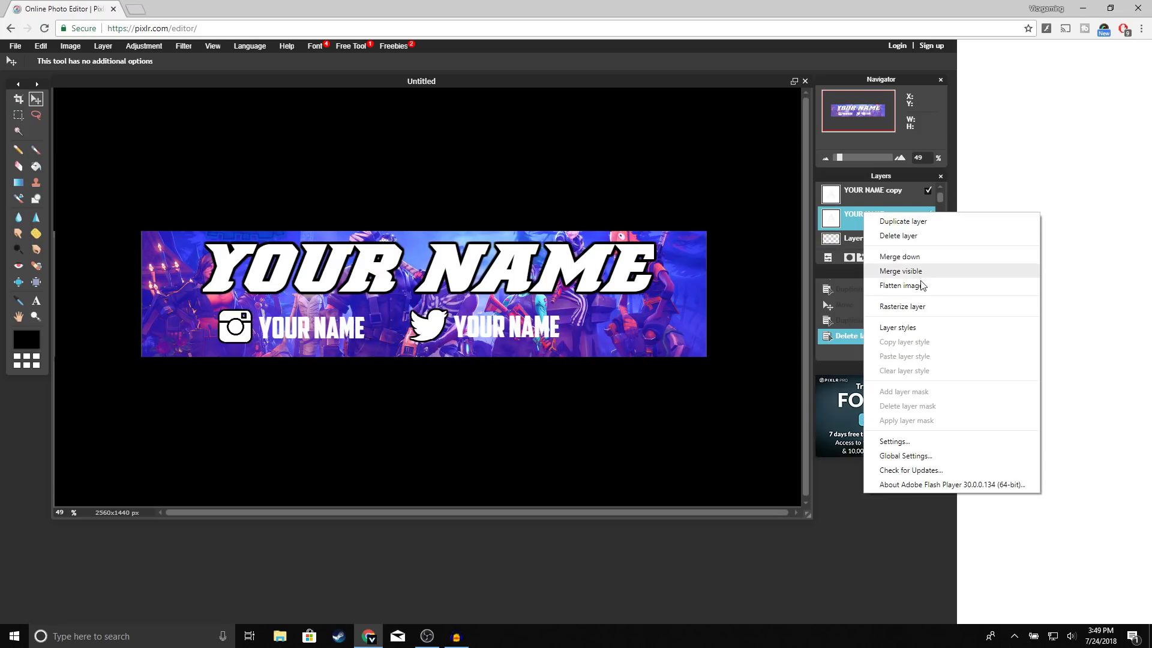
left_click(894, 327)
left_click(386, 264)
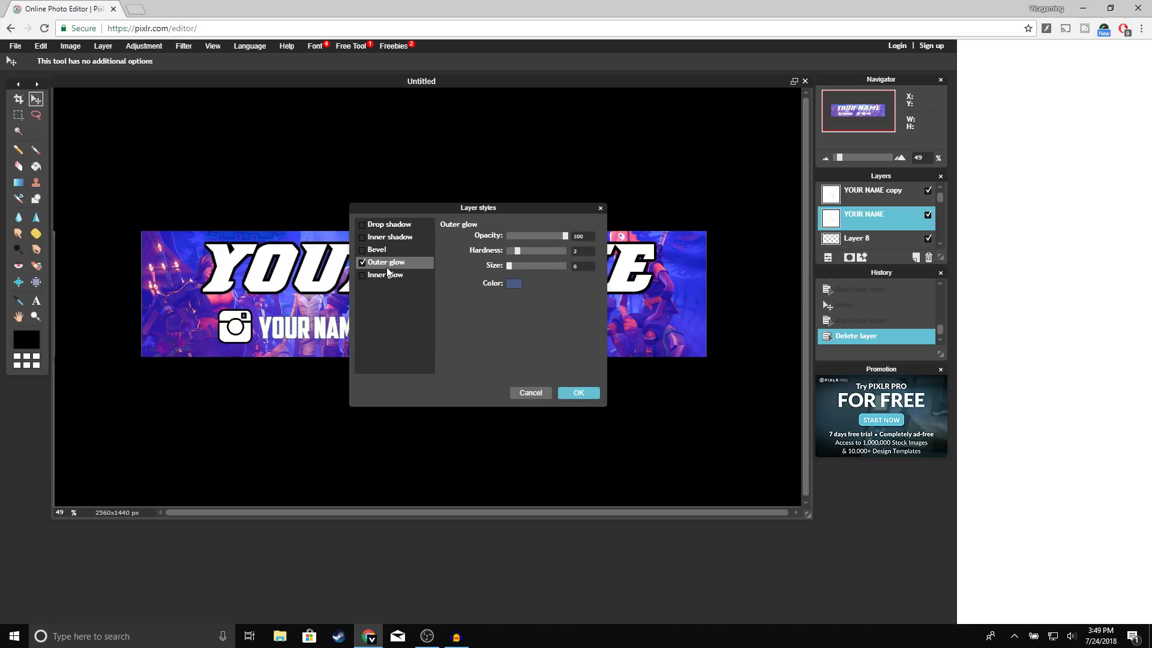
left_click(503, 284)
left_click_drag(422, 394, 304, 401)
left_click(595, 412)
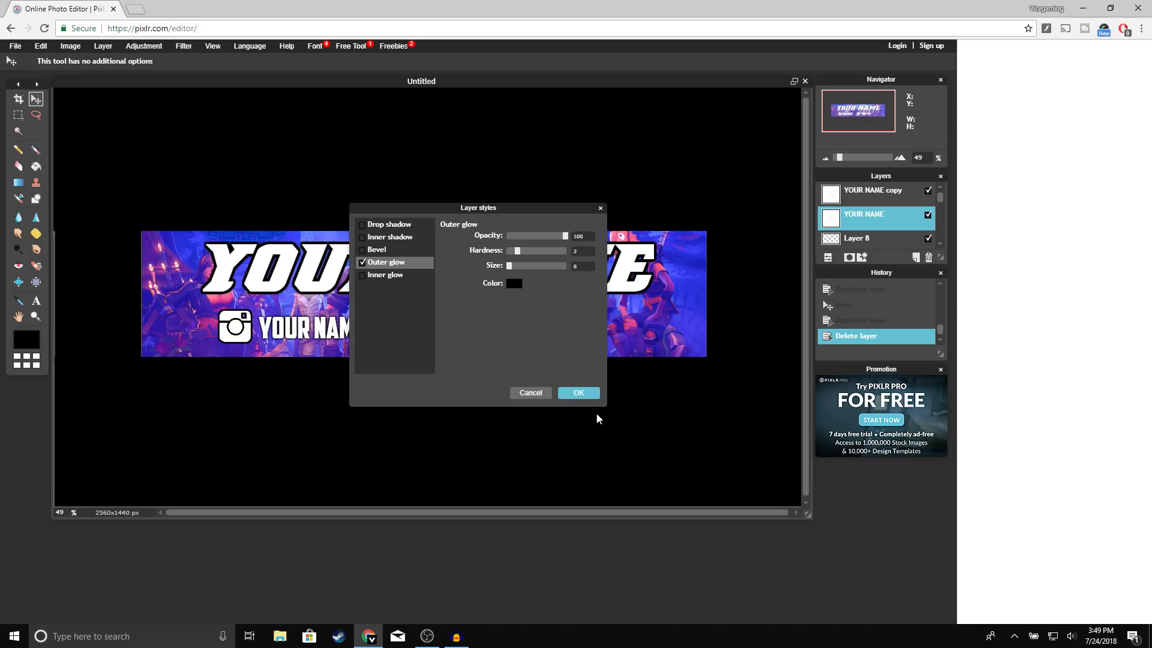
left_click(578, 393)
- Delete the extra Layer 8
scroll(866, 216, "down", 1)
left_click(873, 211)
left_click(929, 258)
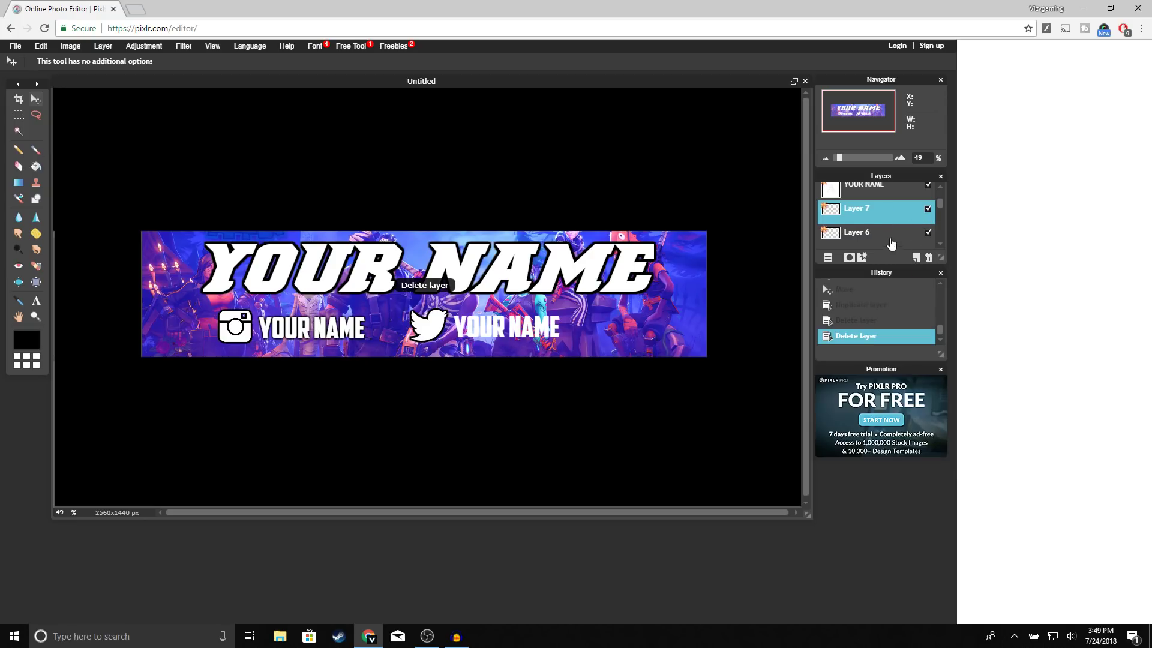
- Add a black outer glow to the YOUR NAME copy layer
scroll(880, 228, "down", 4)
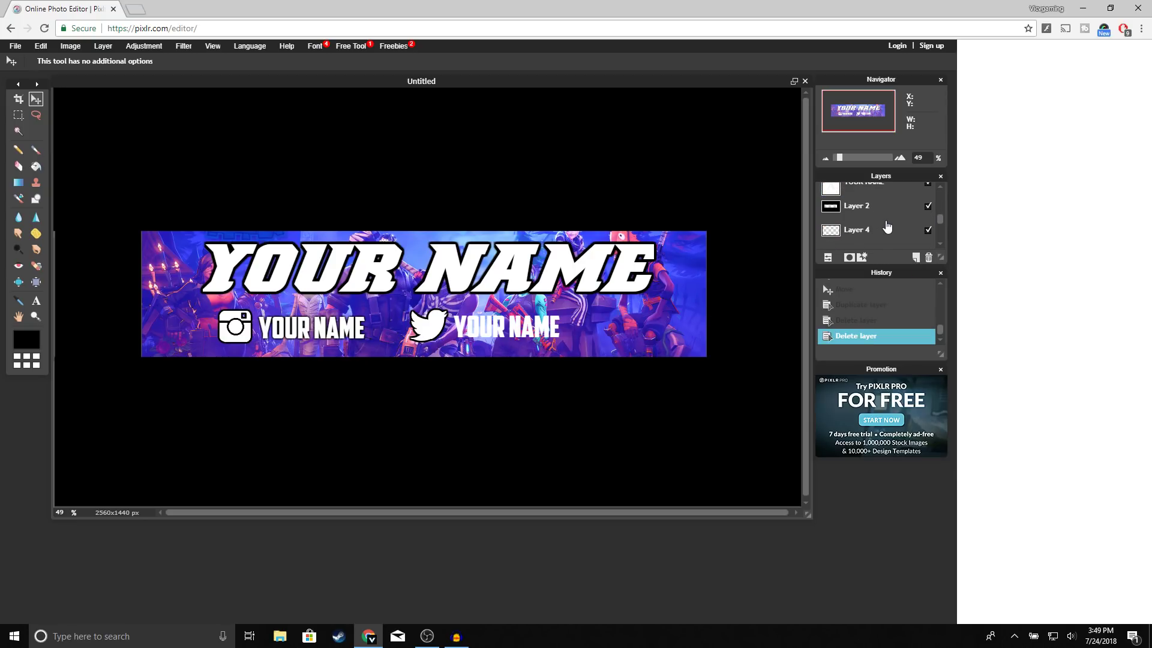
scroll(886, 227, "up", 4)
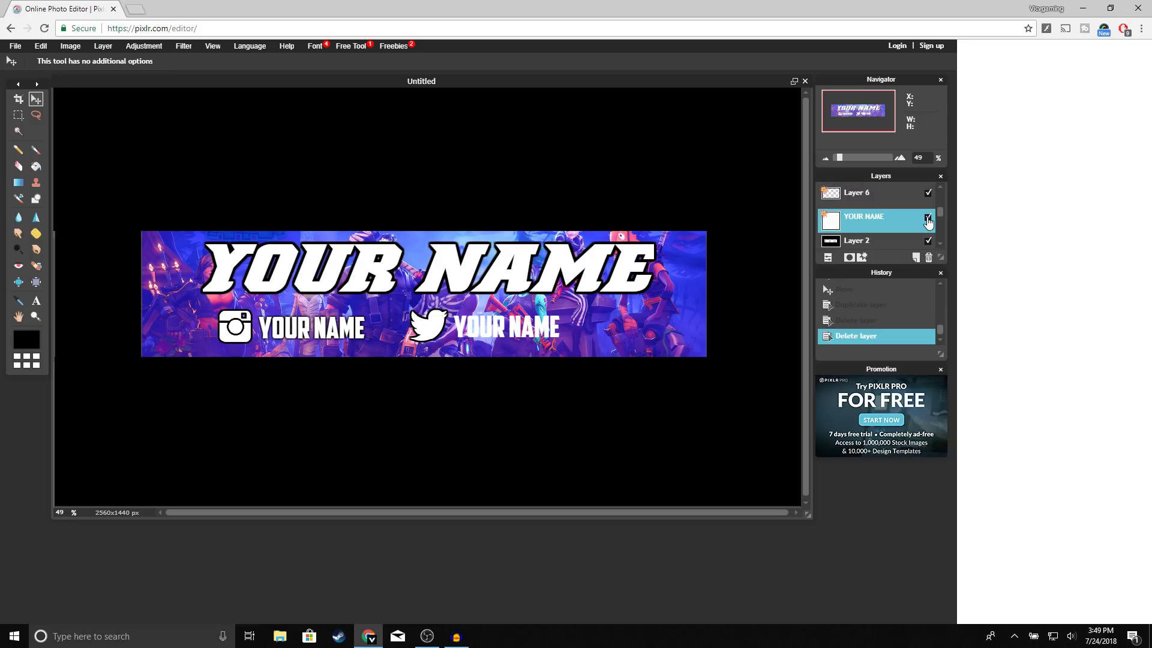
scroll(894, 222, "up", 1)
left_click(893, 193)
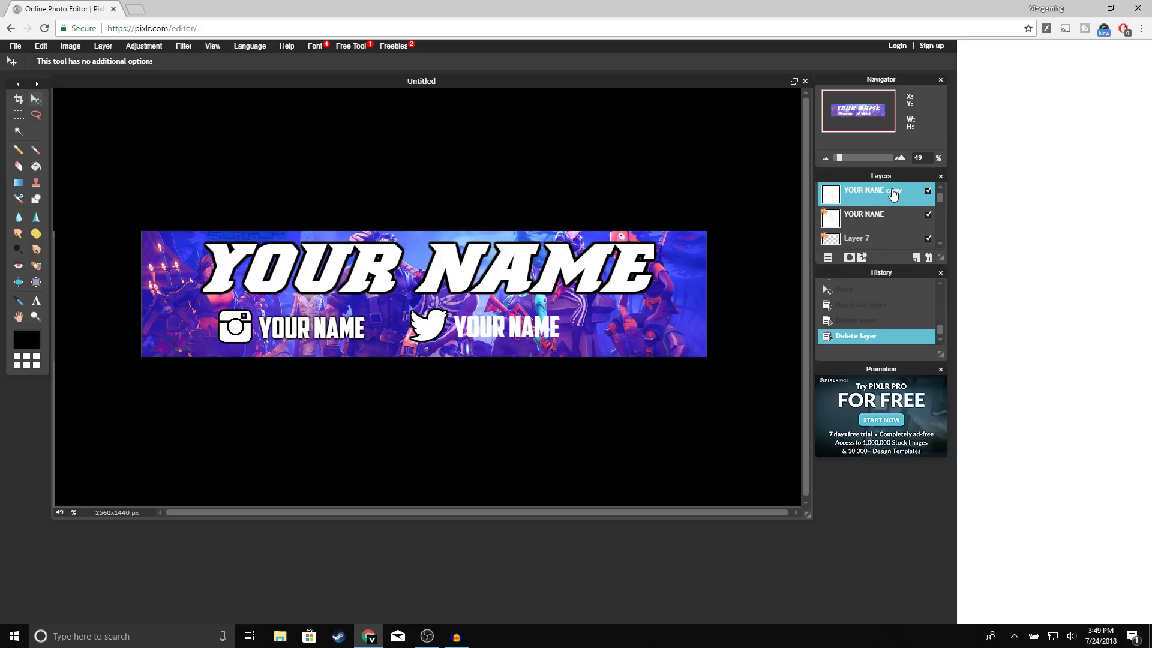
right_click(872, 190)
left_click(908, 306)
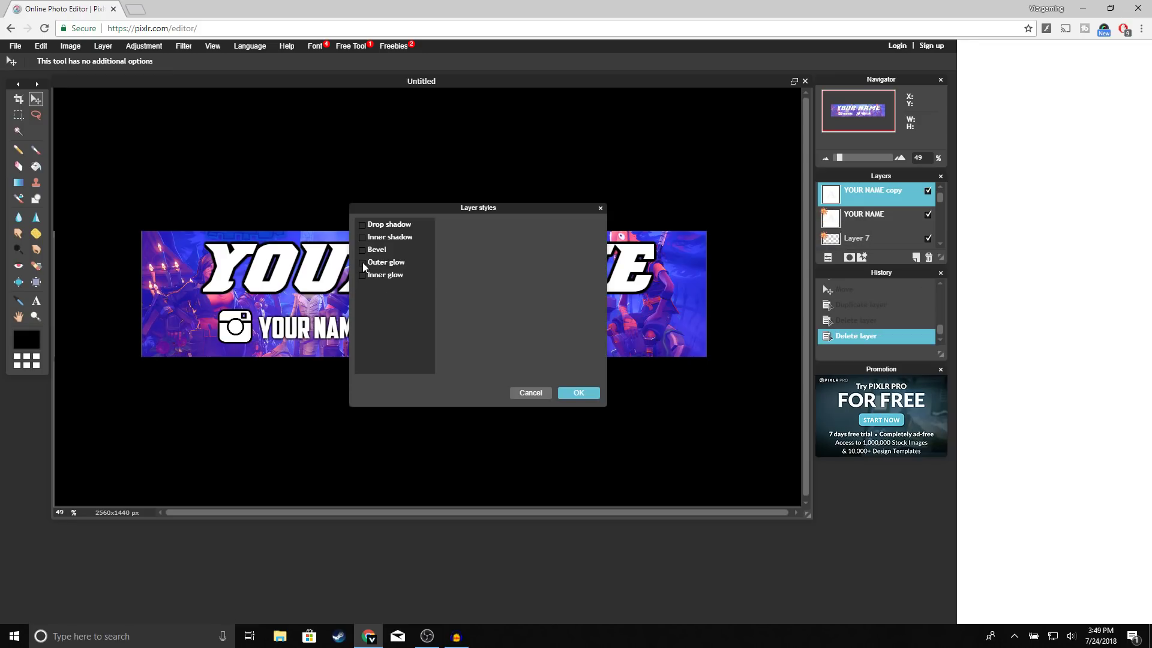
left_click(394, 268)
left_click(514, 283)
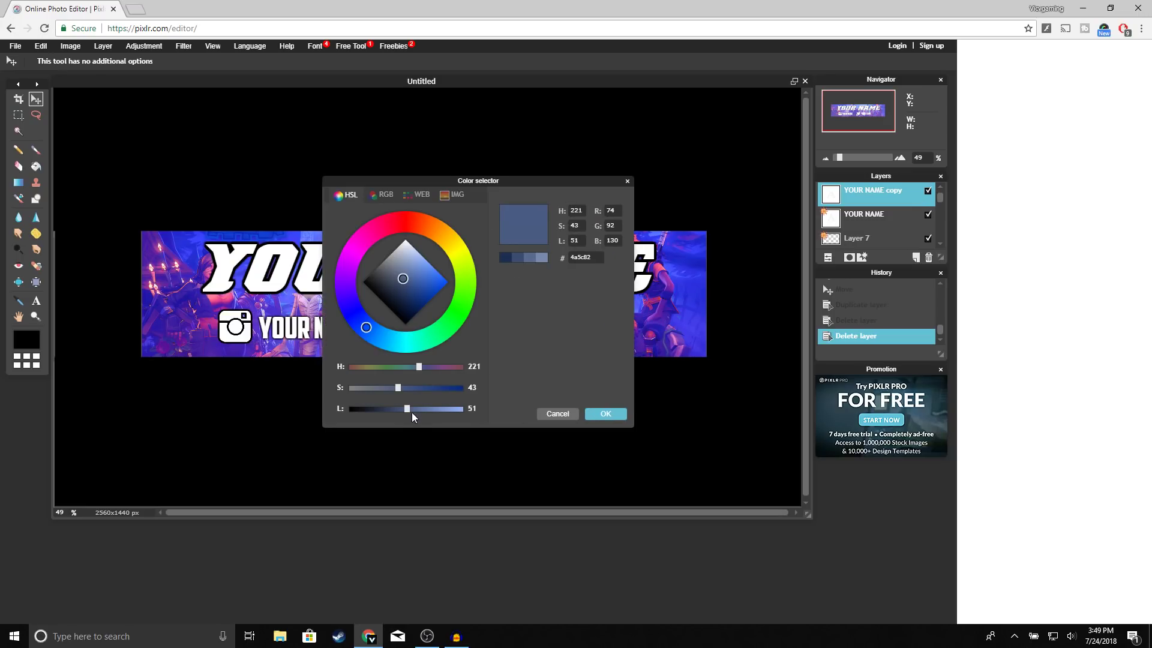
left_click(607, 412)
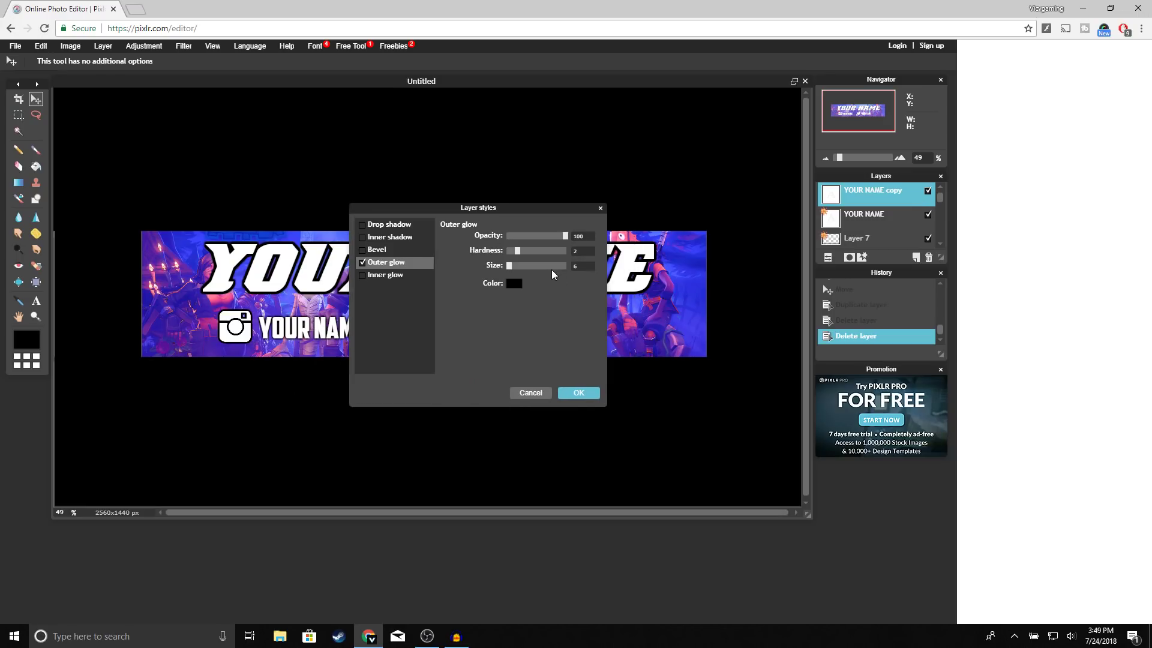
left_click(579, 393)
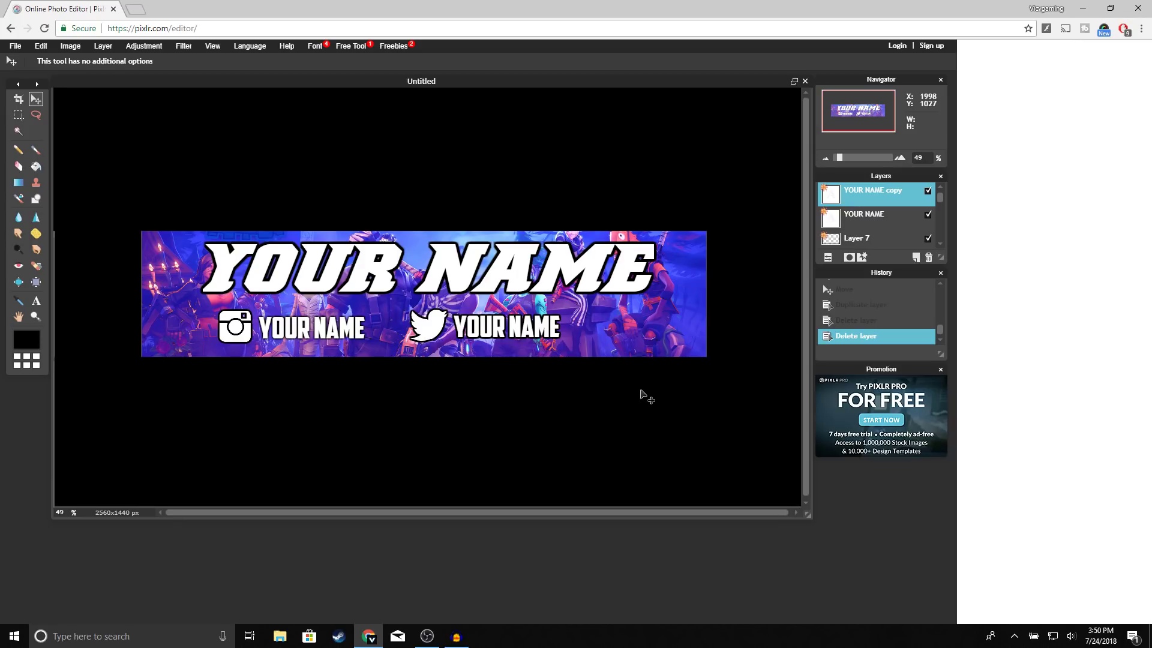
- Undo an accidental YOUR NAME duplicate and recheck that layer's outer glow settings
right_click(866, 222)
left_click(893, 230)
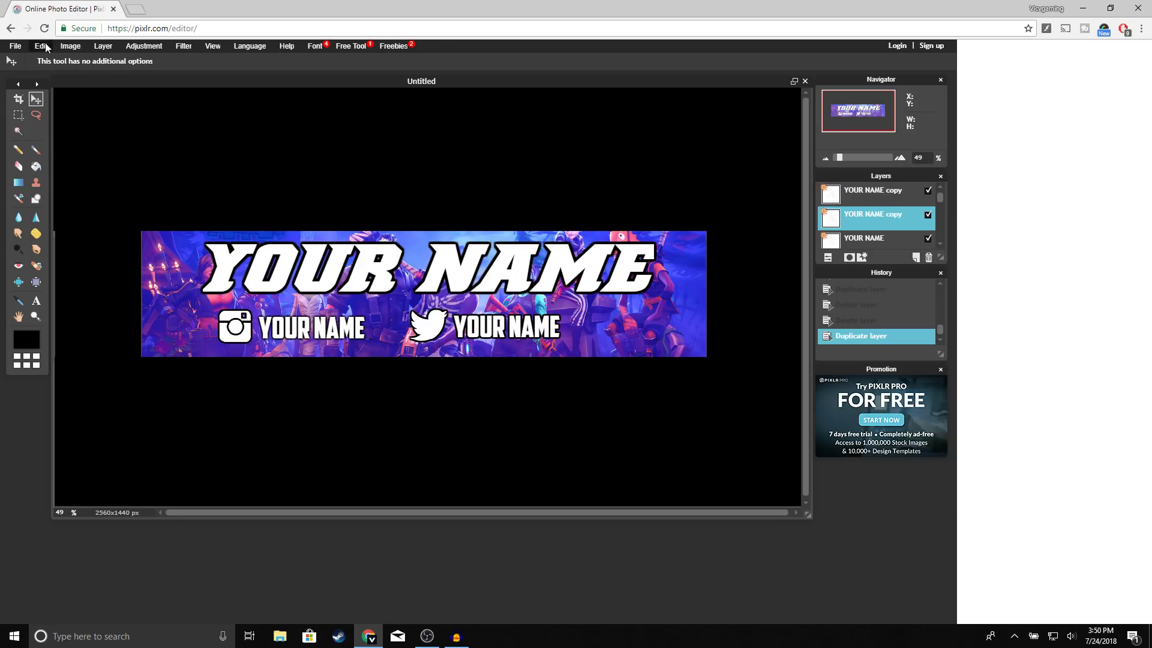
left_click(41, 46)
left_click(55, 60)
right_click(871, 218)
left_click(889, 334)
left_click(406, 266)
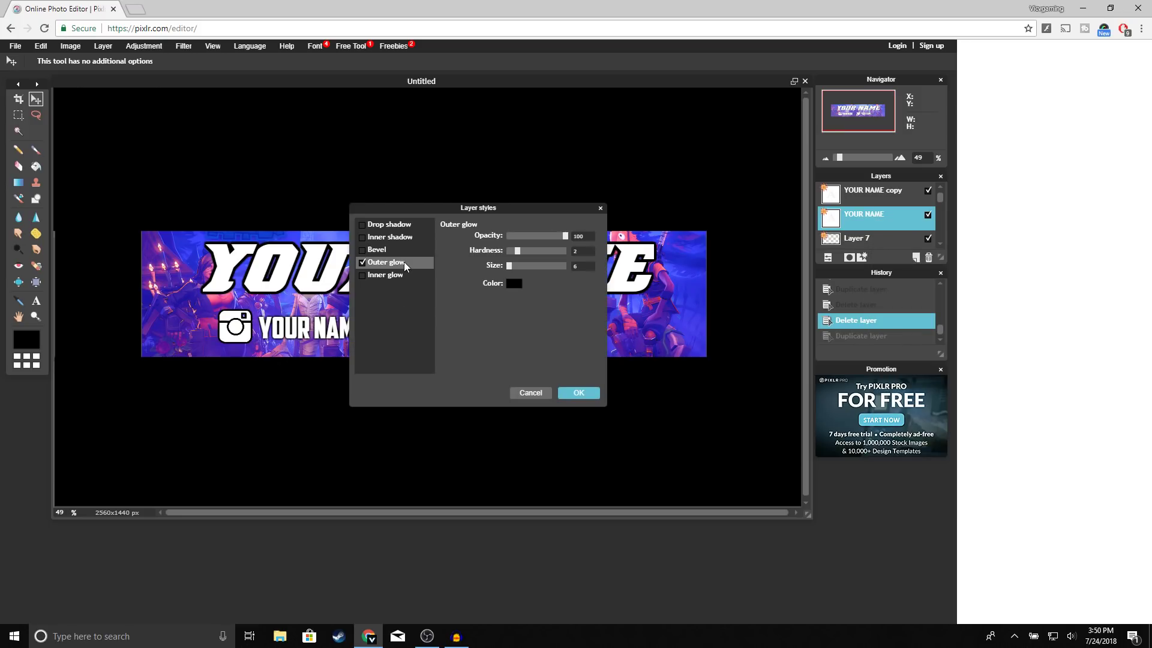
left_click(589, 393)
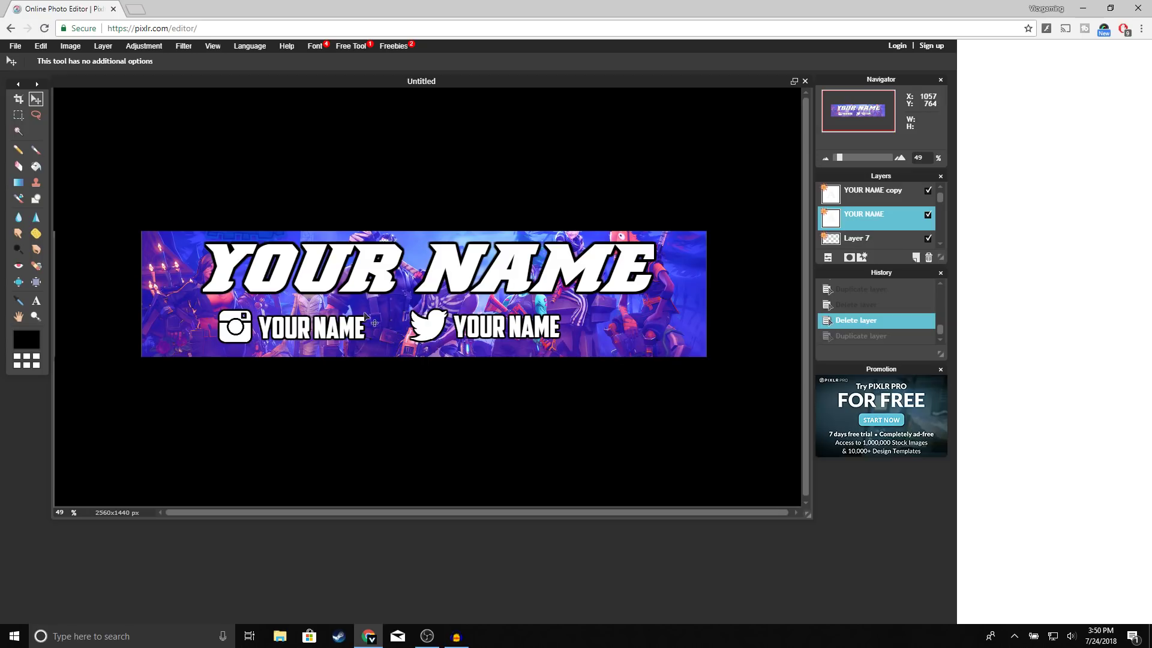
- Start saving the banner with PNG chosen as the file format
left_click(15, 47)
left_click(21, 105)
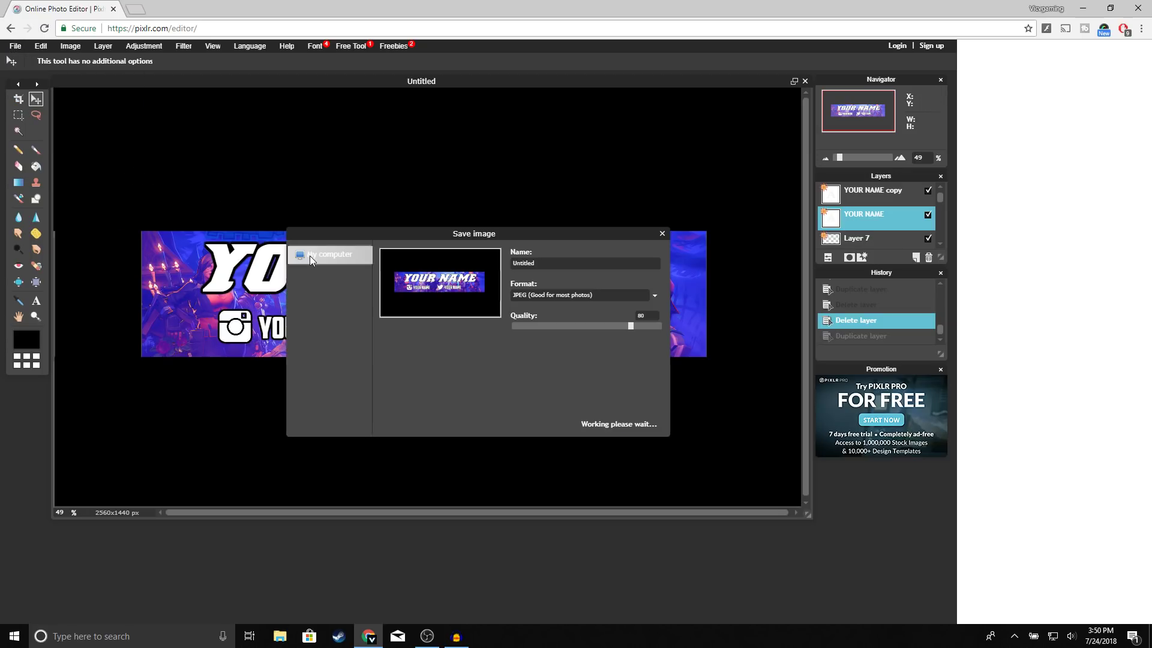
left_click(653, 296)
left_click(571, 319)
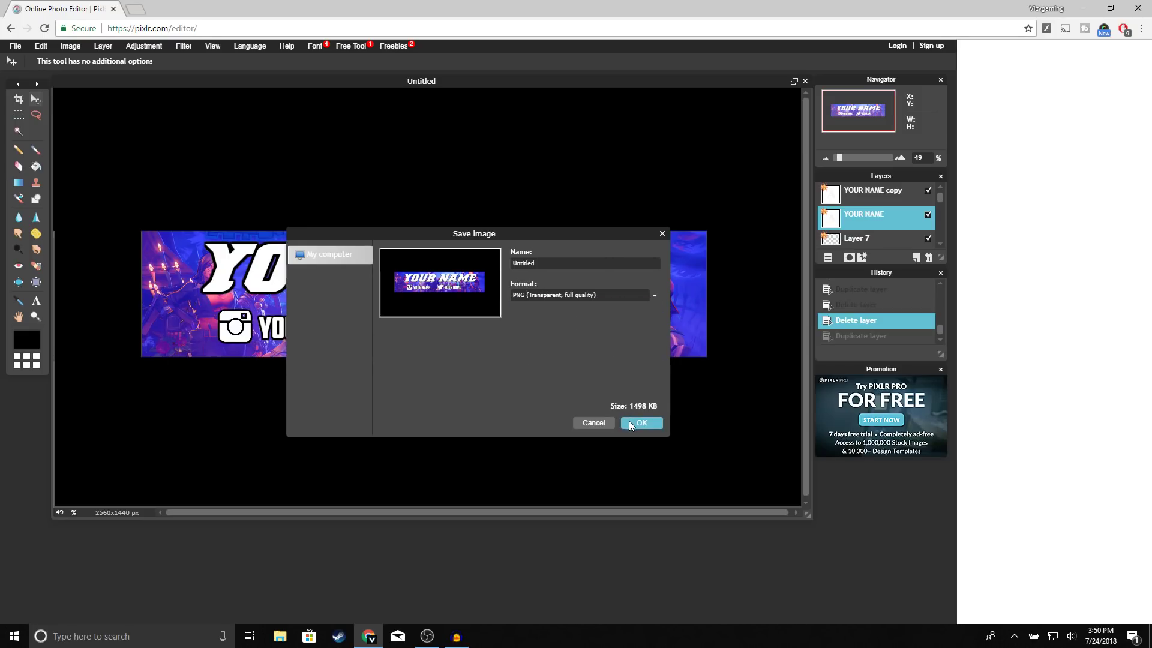
left_click(640, 423)
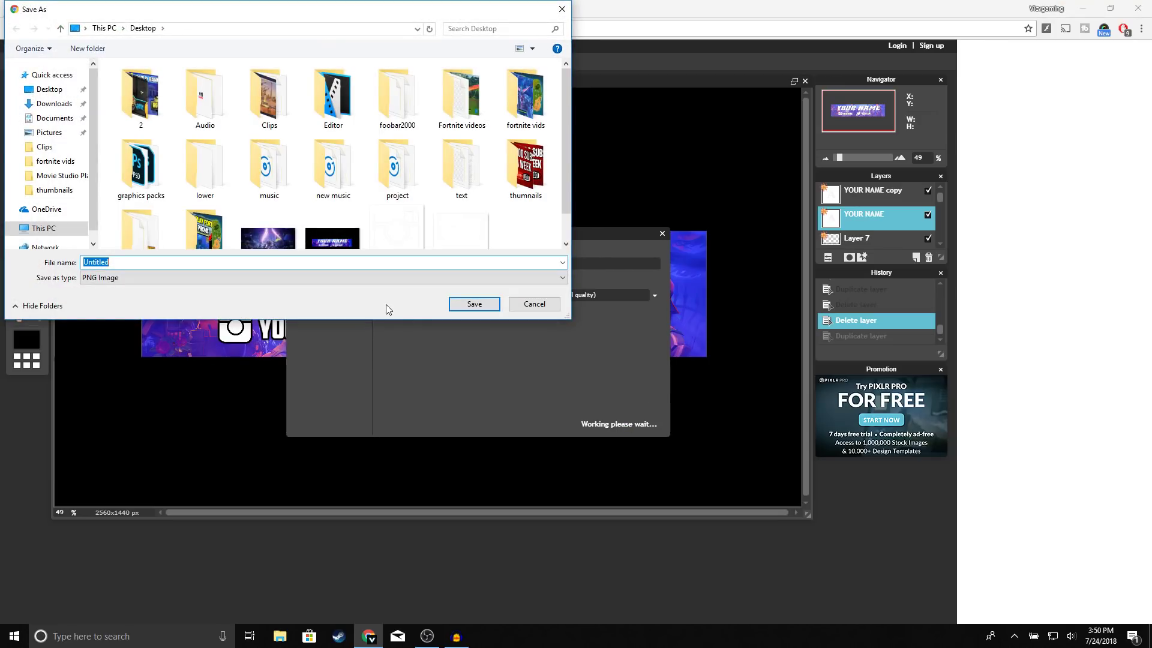
- Name the file BANNER.png and save it
type("BANNER")
key("Down")
left_click(474, 304)
- Confirm replacing the existing BANNER.png file
left_click(613, 321)
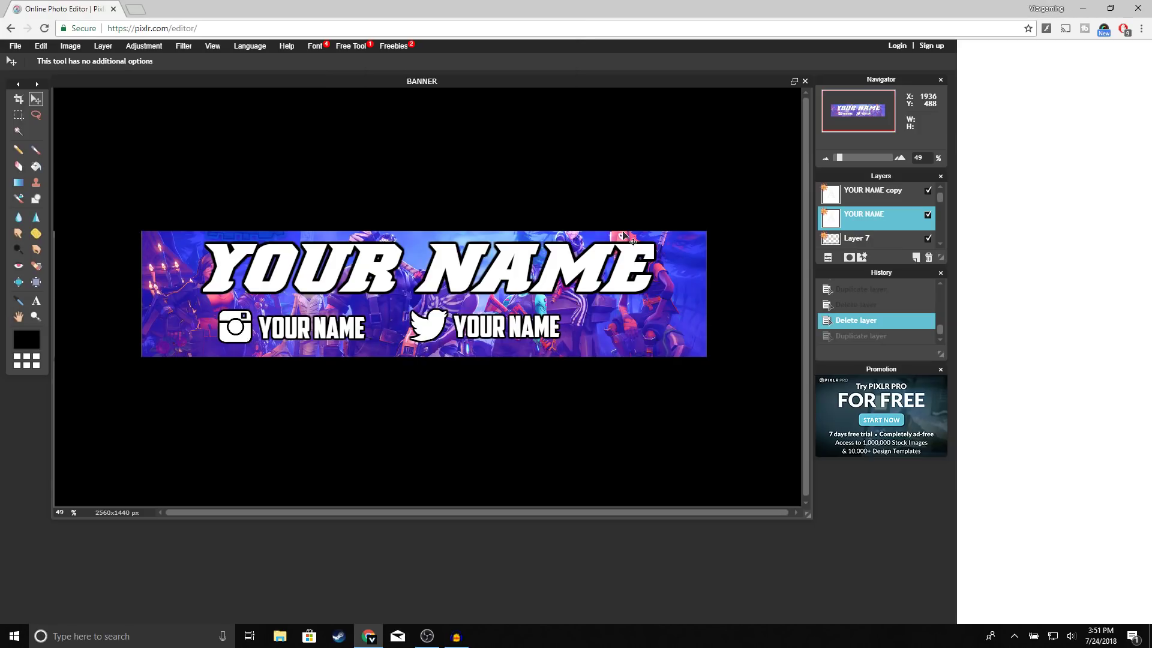